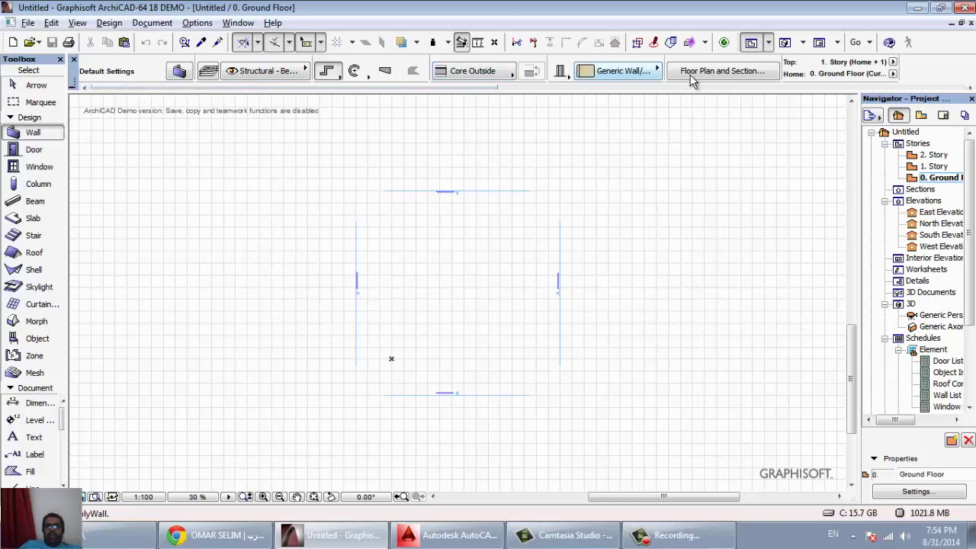
- Look through the default settings of several design tools, including Window, Beam and Wall
drag(327, 86, 99, 93)
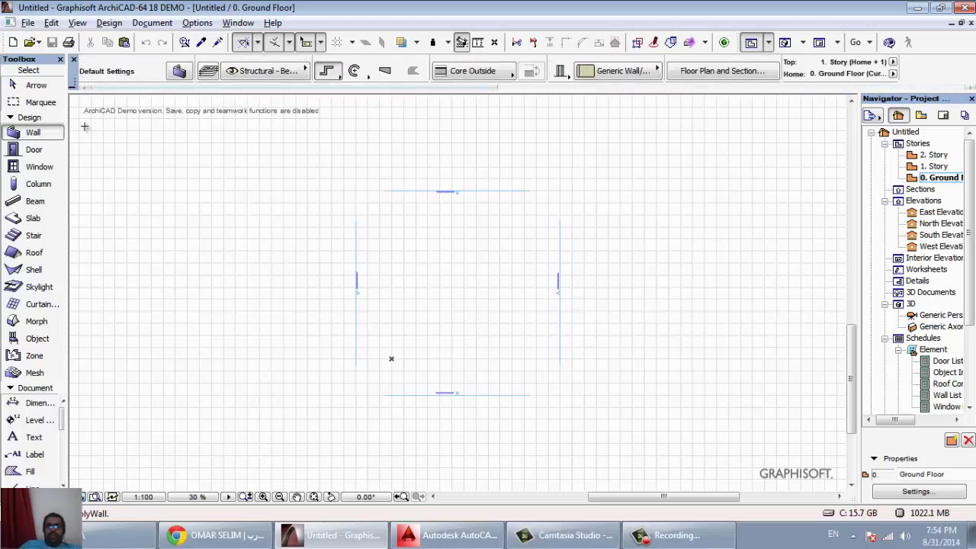
click(33, 153)
click(35, 166)
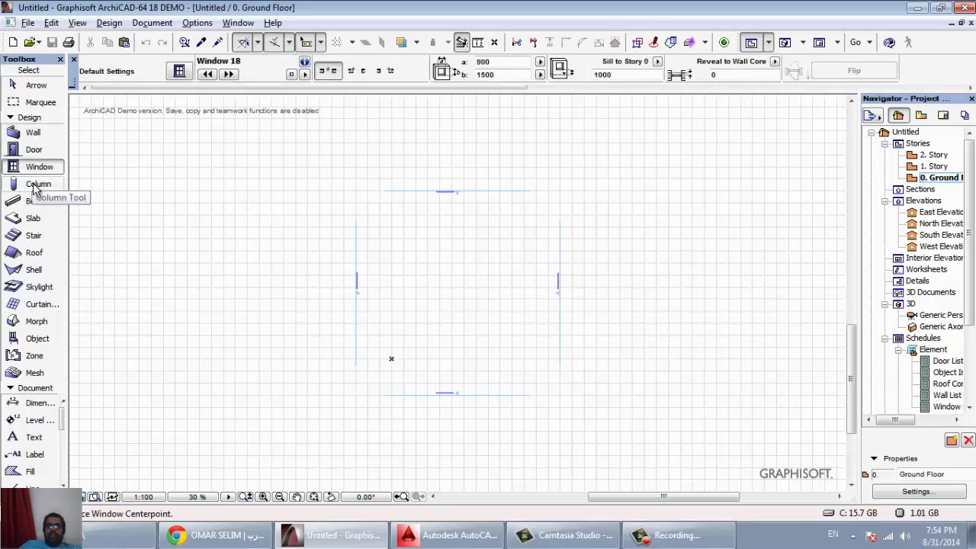
click(32, 236)
click(37, 184)
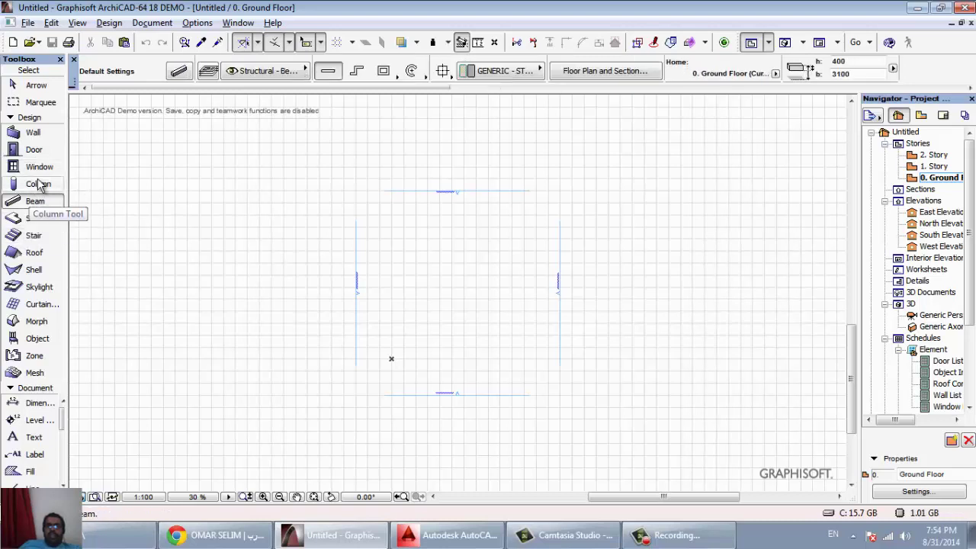
click(38, 165)
click(34, 135)
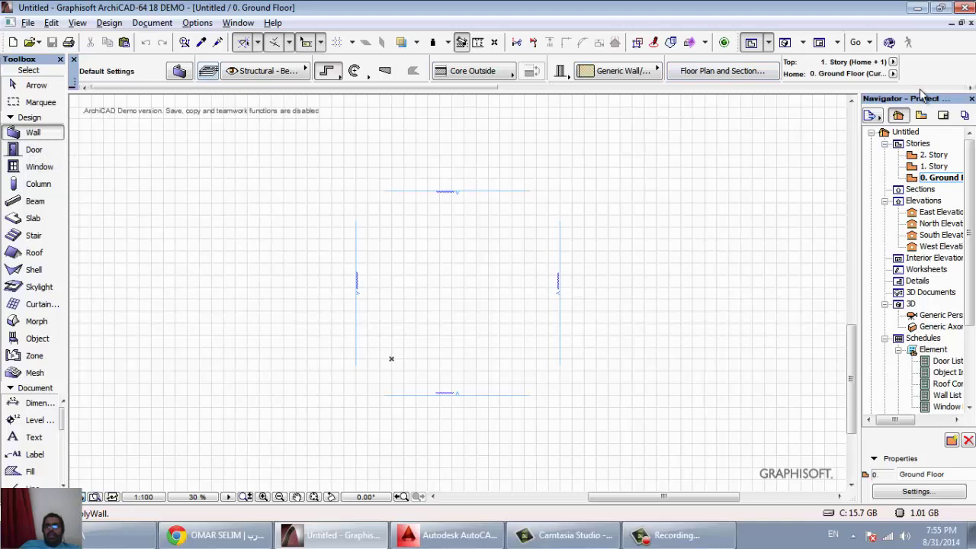
click(180, 73)
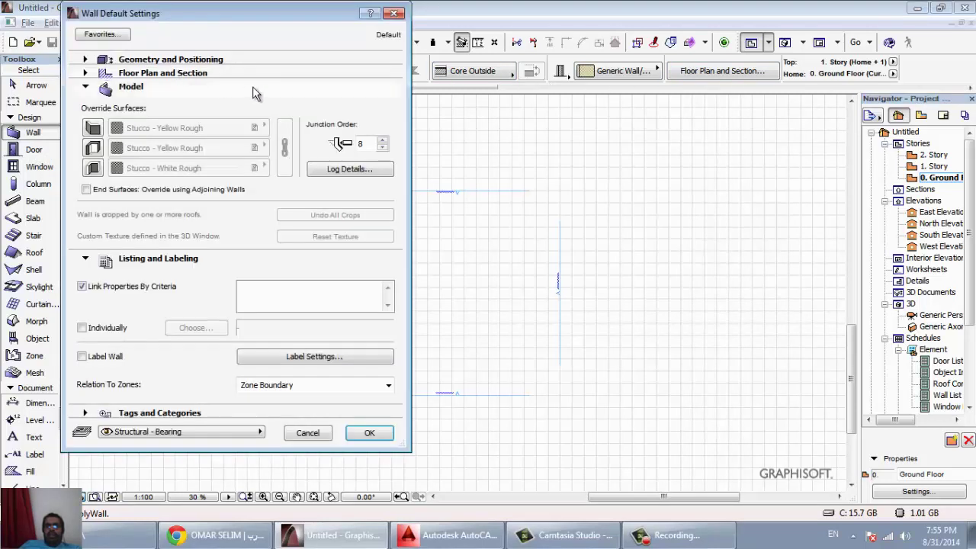
click(394, 13)
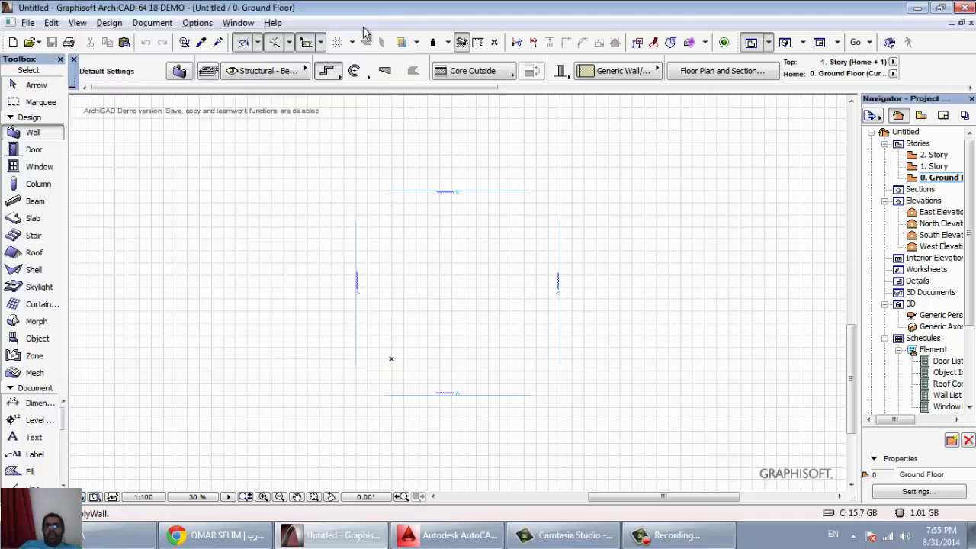
- In the wall default settings, choose 0. Ground Floor as home story and link the wall top to 2. Story (Home + 2)
double_click(33, 134)
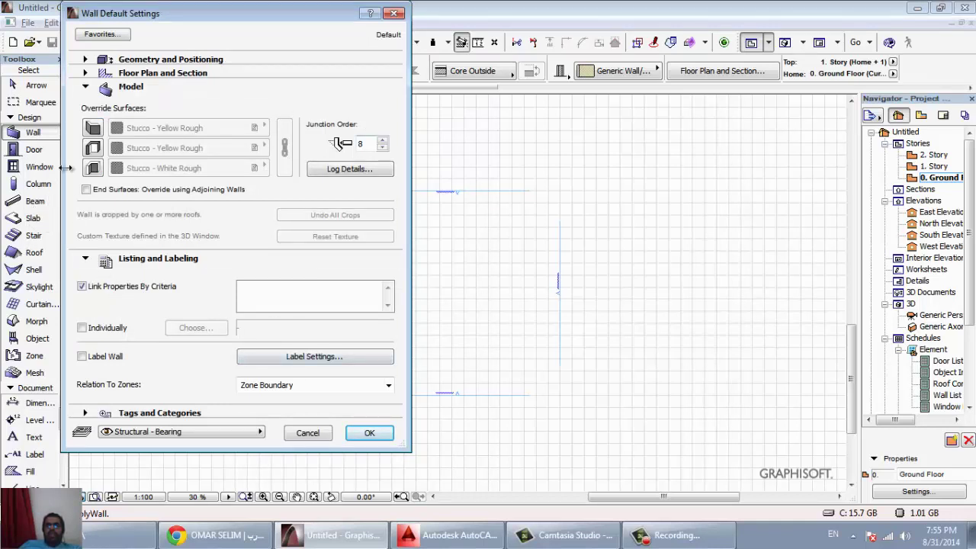
click(134, 88)
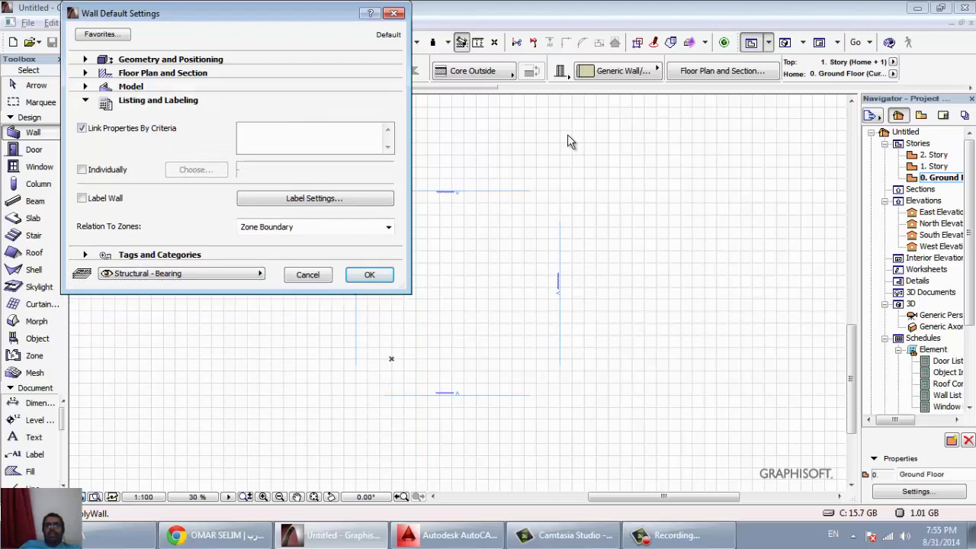
click(174, 59)
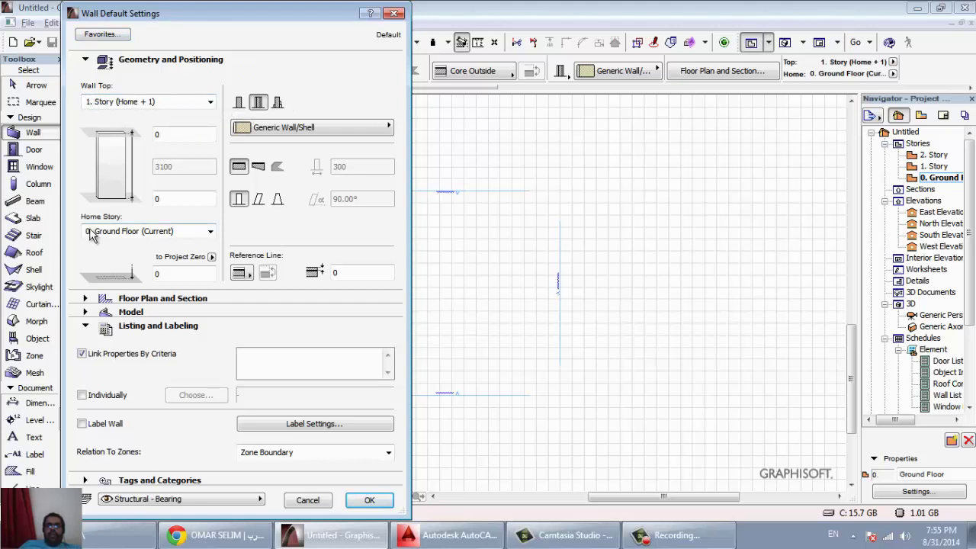
click(160, 236)
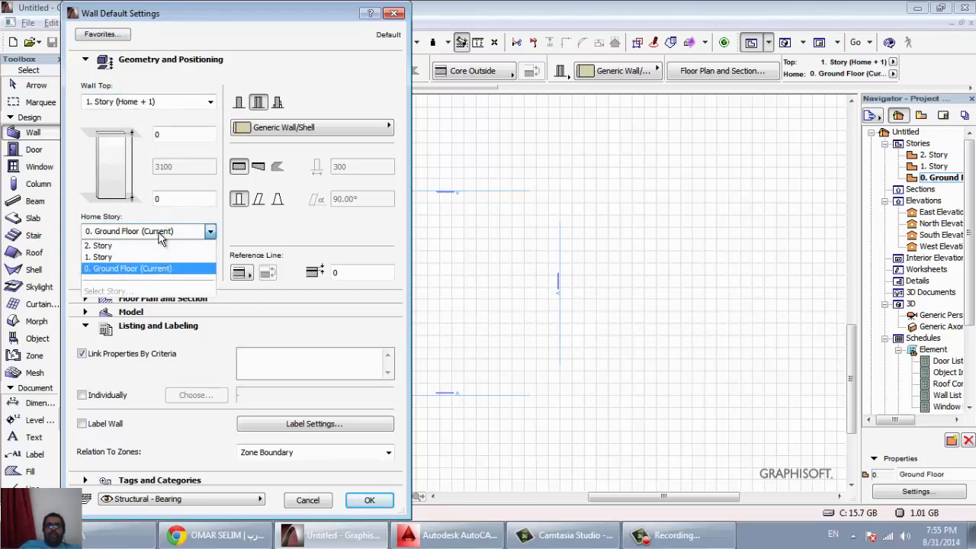
click(128, 269)
click(144, 106)
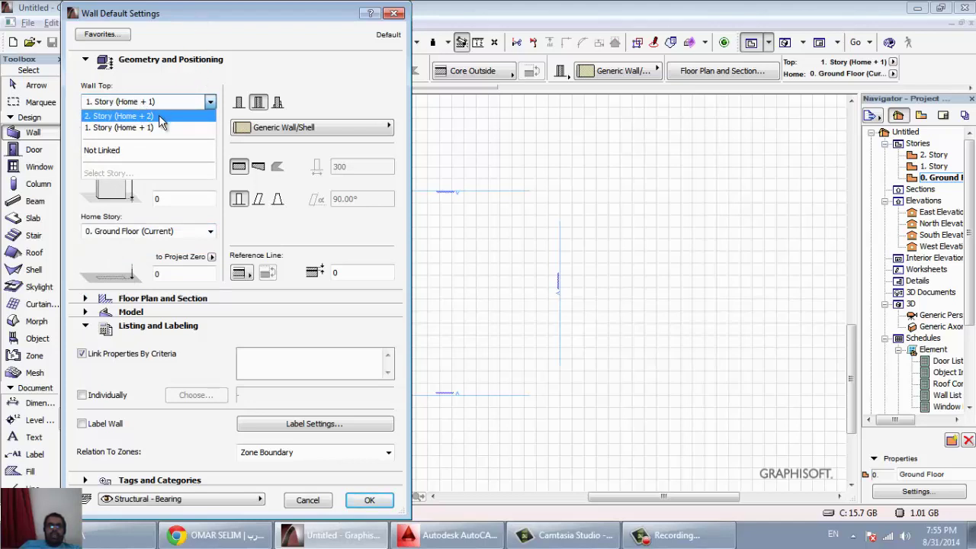
click(159, 116)
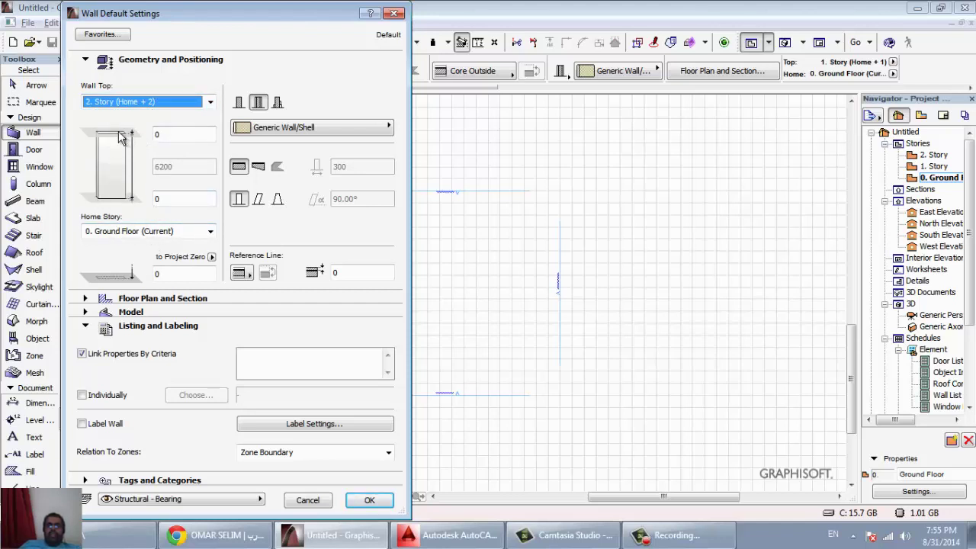
- Set the wall's top offset to 200 and its base offset from the home story to 300
click(182, 135)
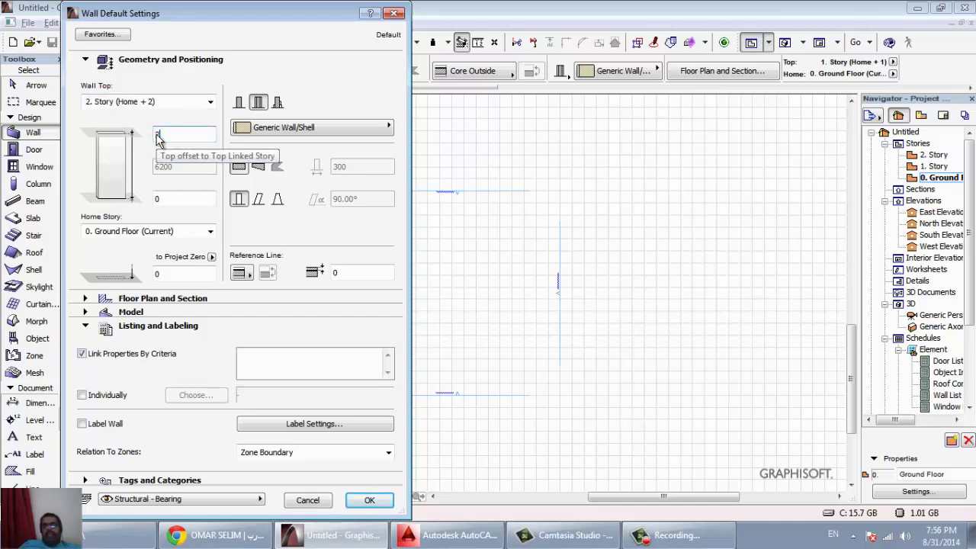
click(182, 198)
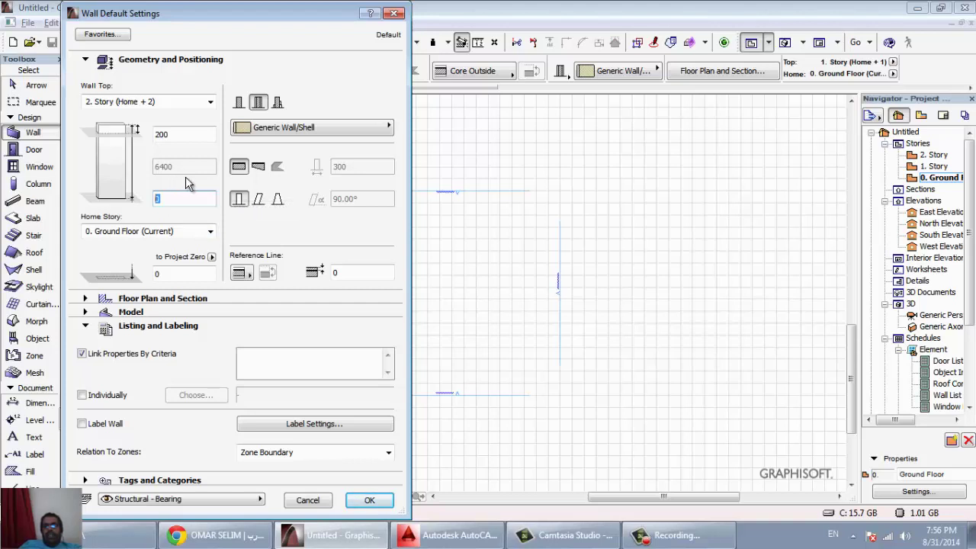
text(2)
key(BackSpace)
text(300)
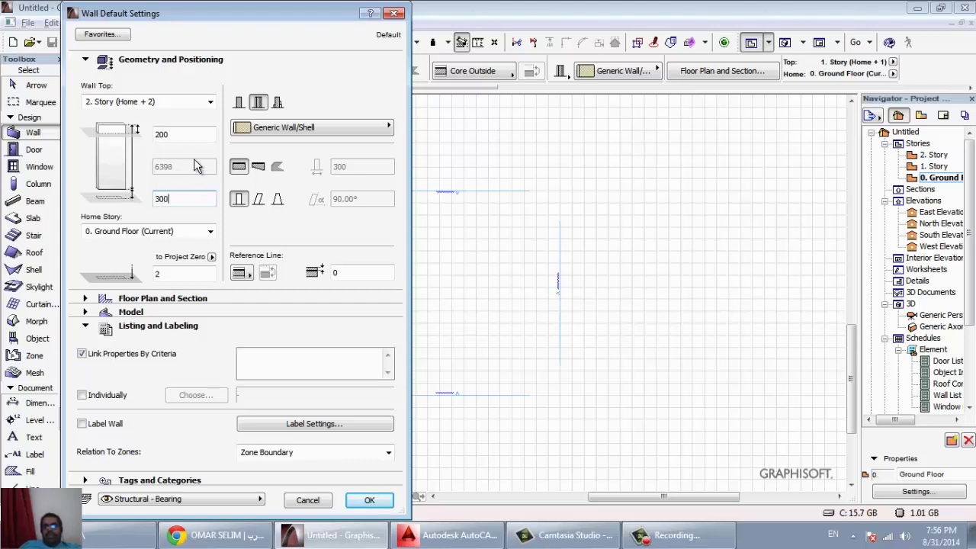
click(182, 132)
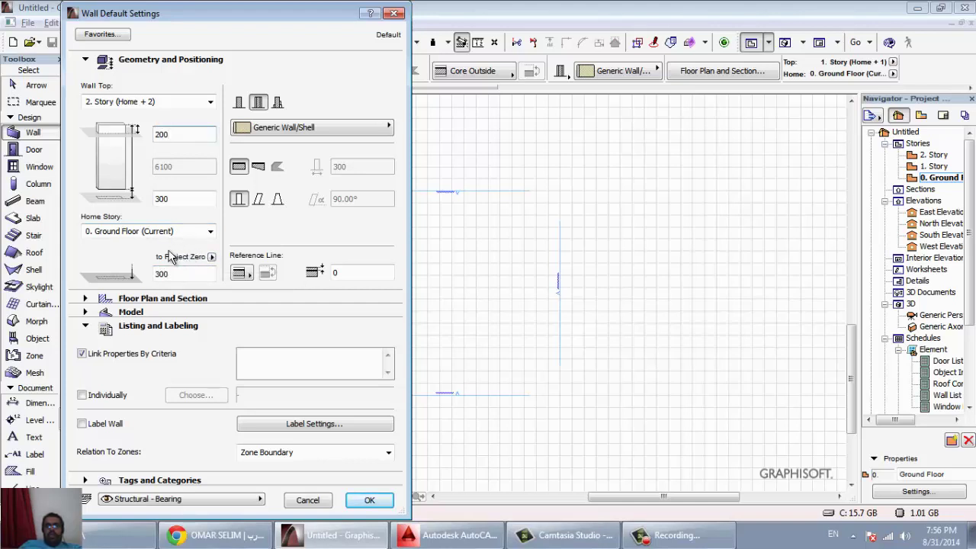
- Try 1. Story as the wall's home story, and return it to 0. Ground Floor
double_click(175, 274)
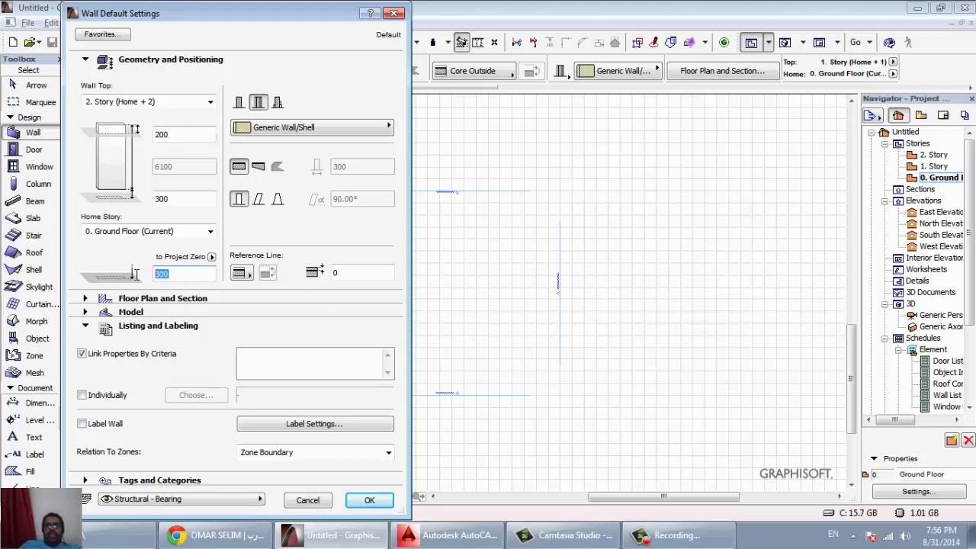
click(193, 233)
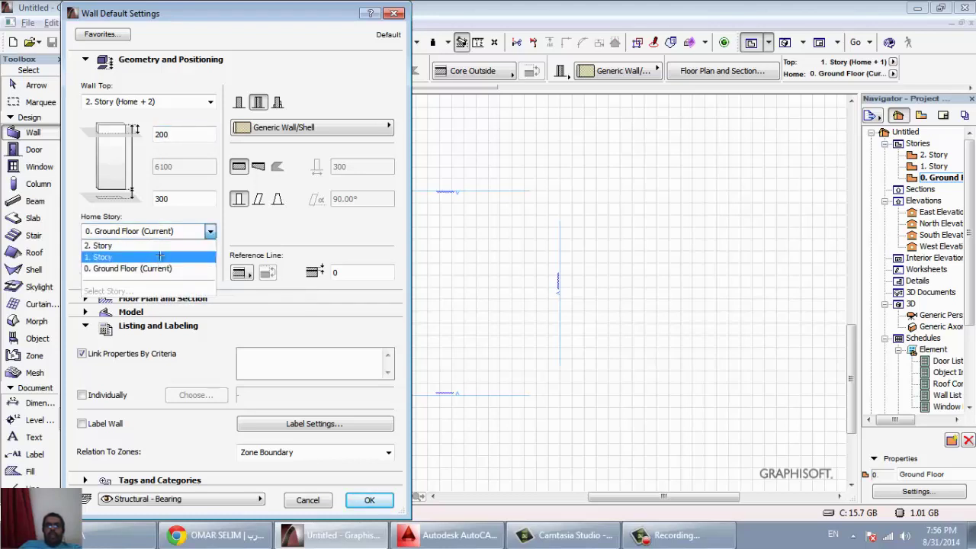
click(161, 257)
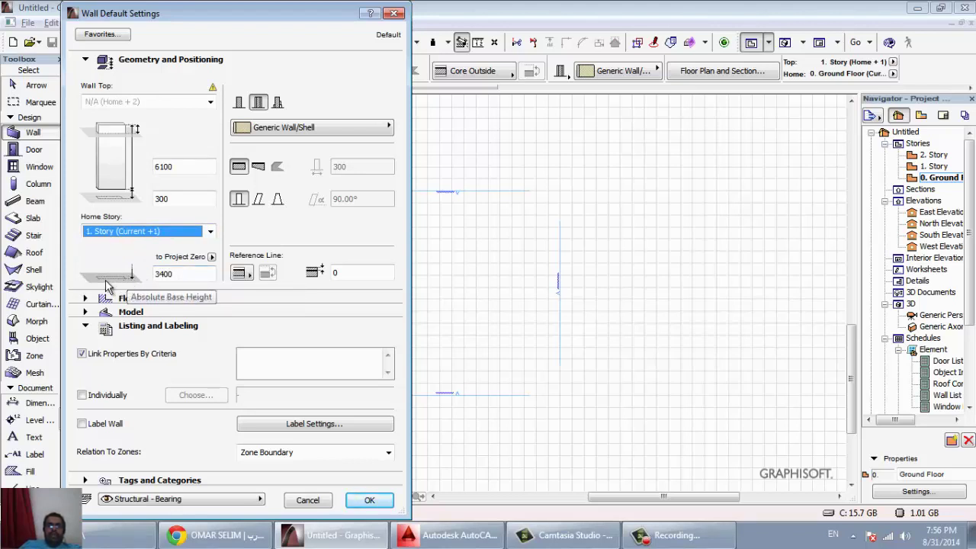
click(183, 231)
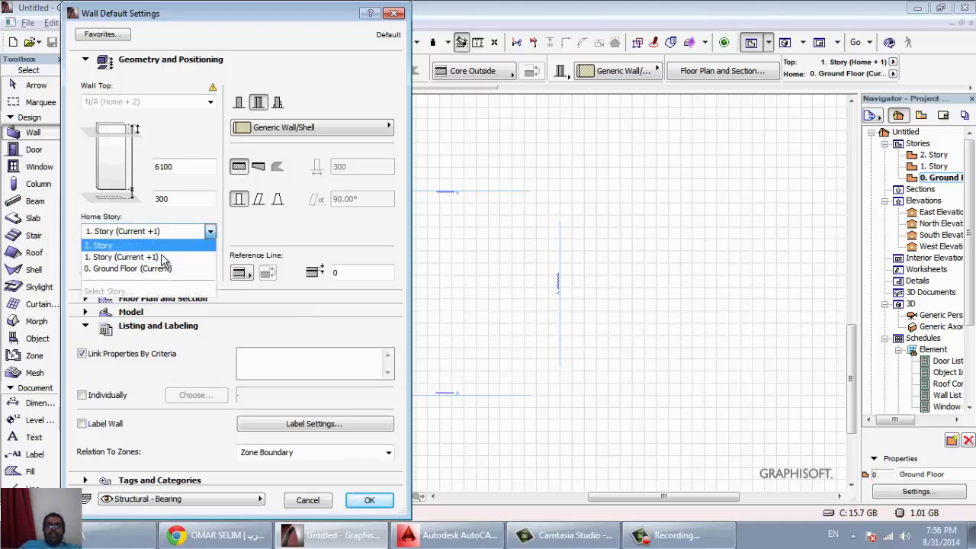
click(169, 272)
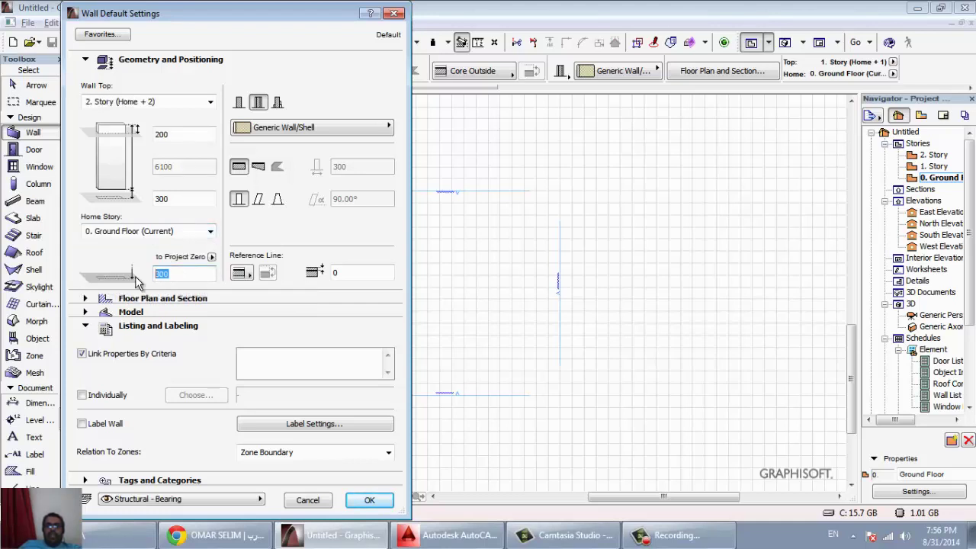
- Switch the wall to a basic structure with the GENERIC - STRUCTURAL building material
click(238, 103)
click(292, 128)
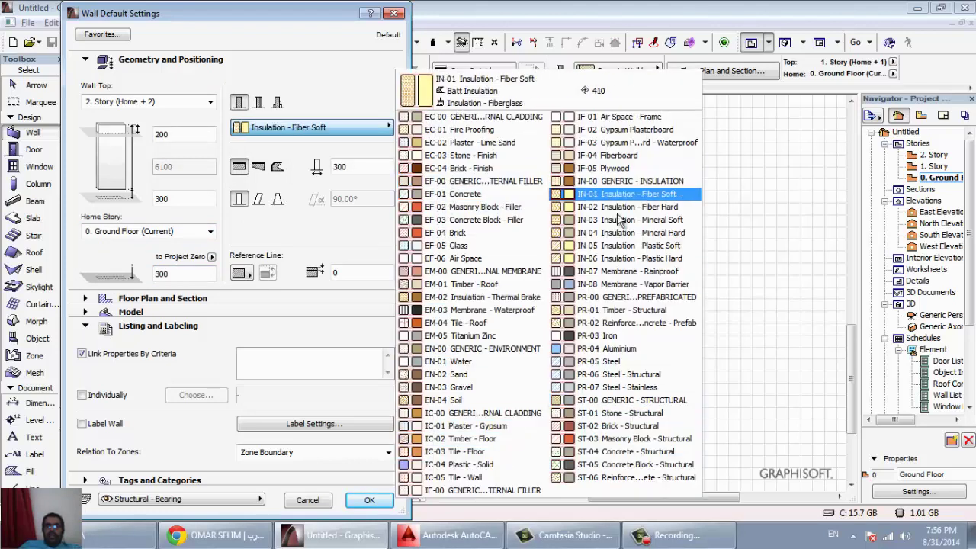
click(296, 67)
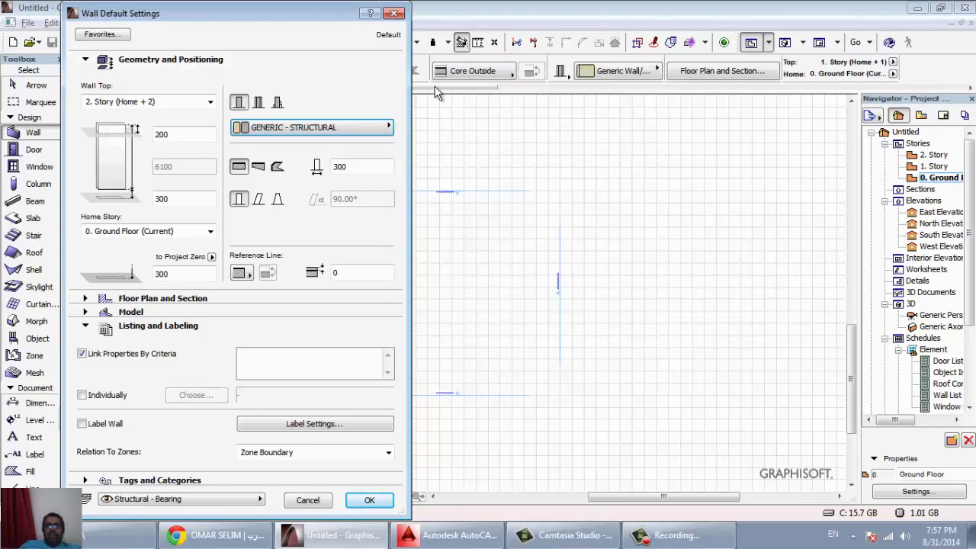
click(354, 135)
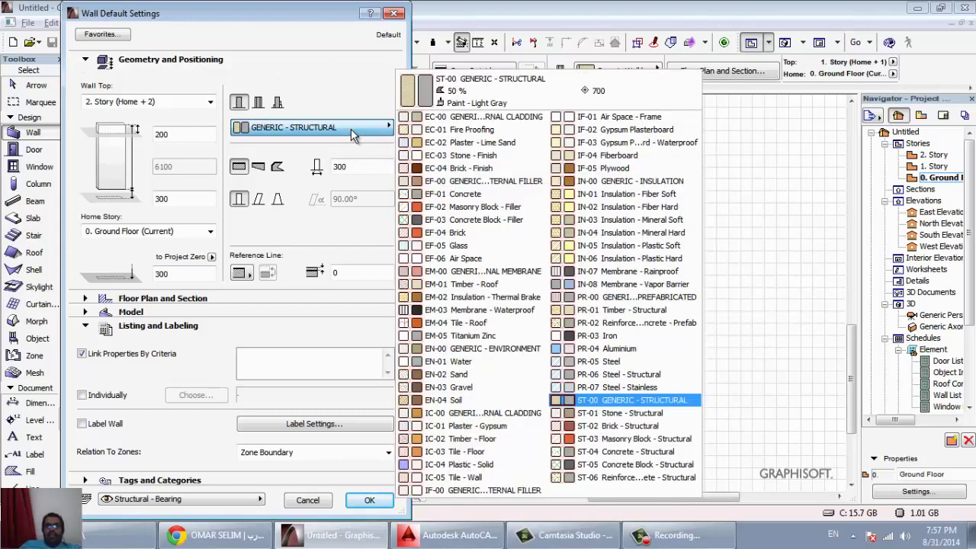
click(355, 135)
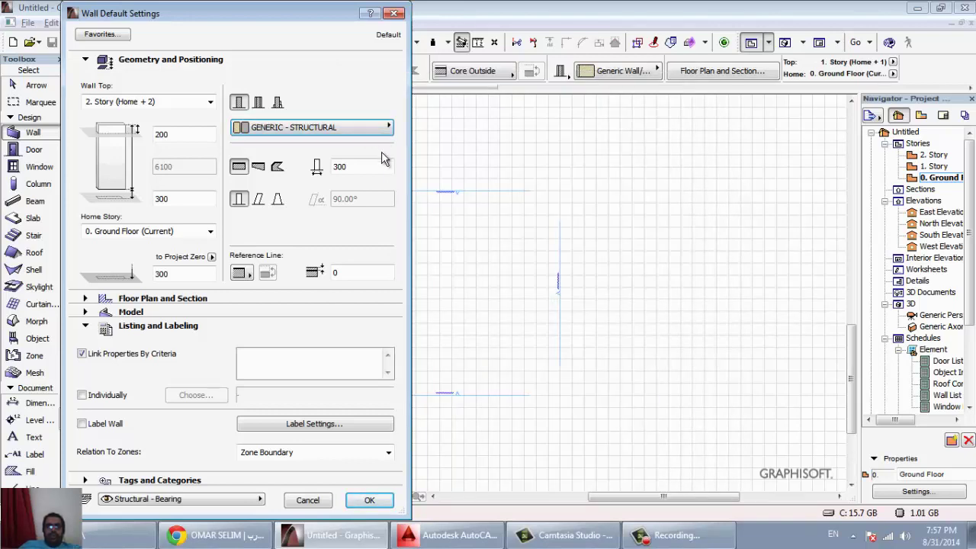
- In the wall's floor plan and section settings, set the cut line pen to orange pen 83 (0.13 mm)
click(187, 301)
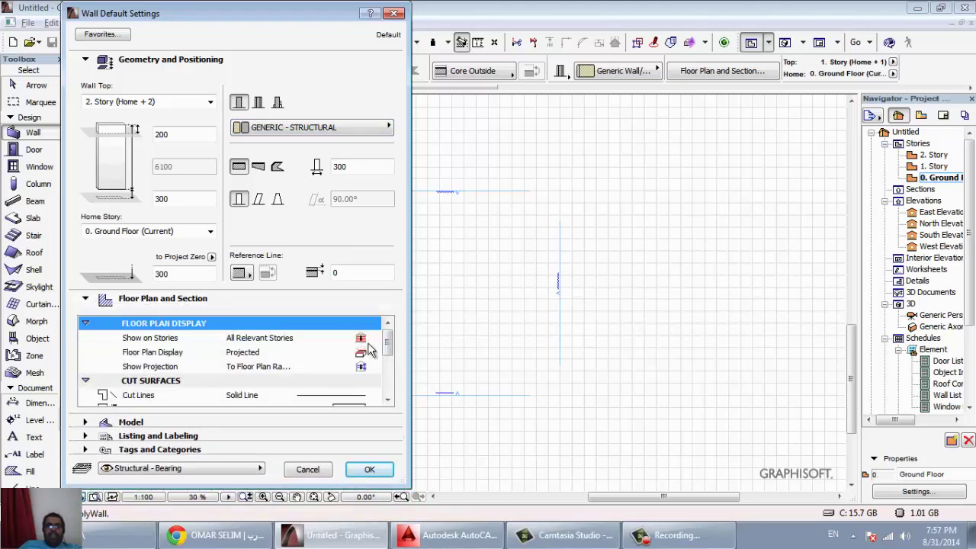
click(214, 340)
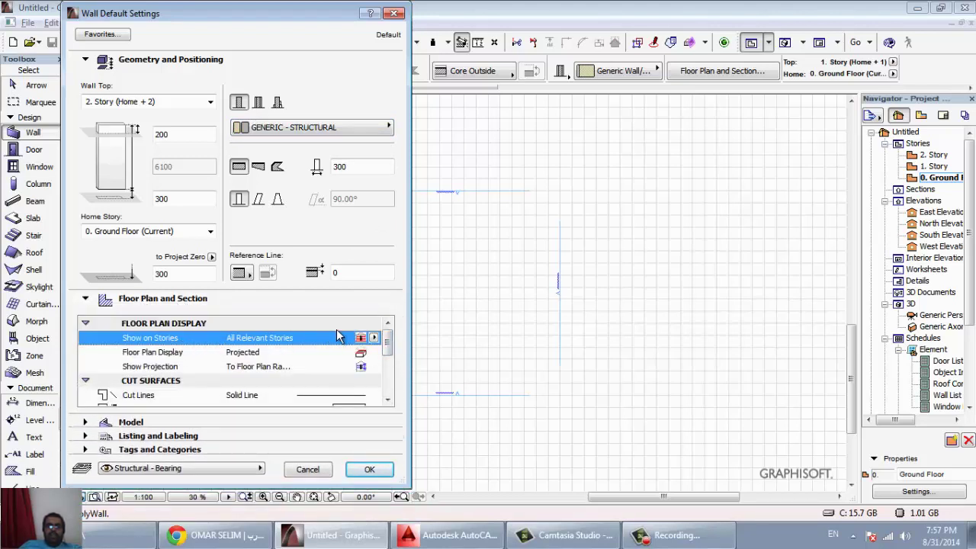
click(231, 355)
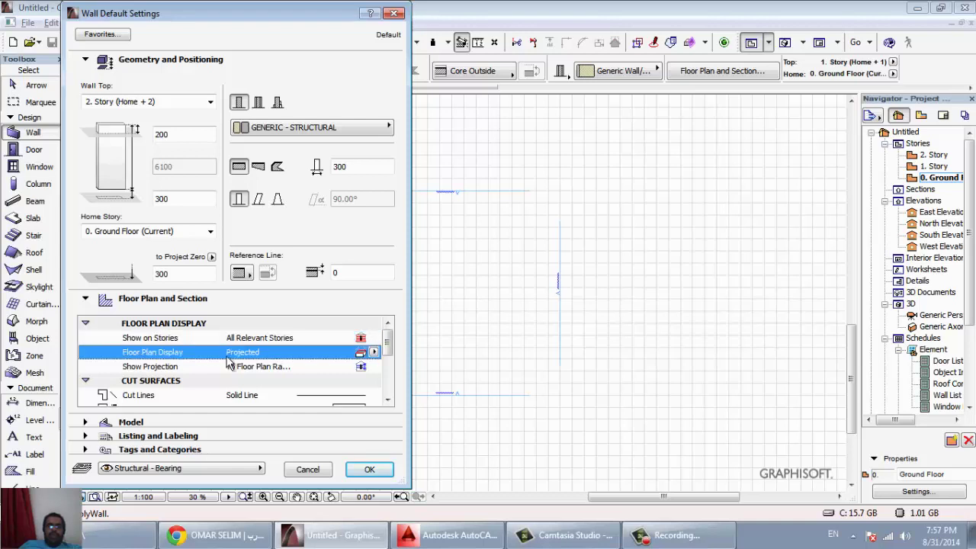
click(244, 368)
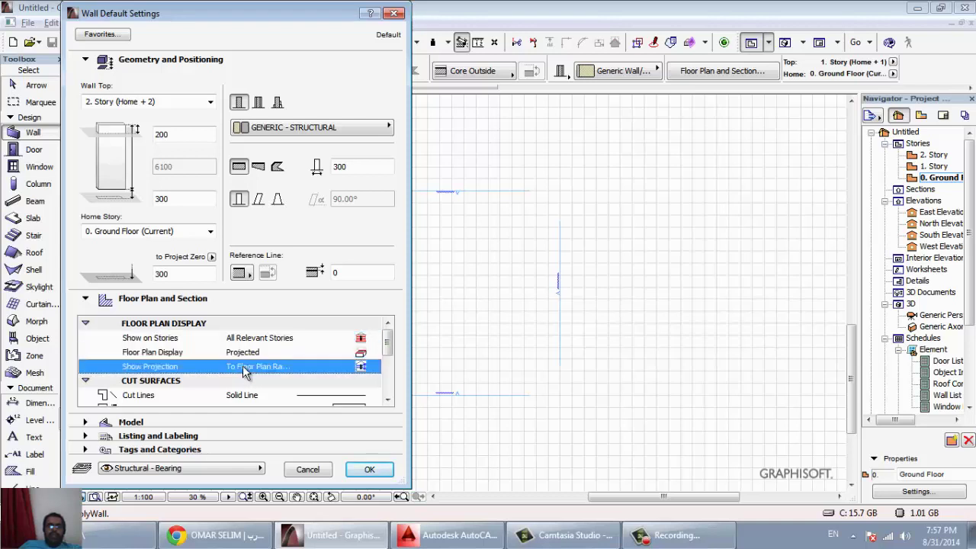
click(388, 400)
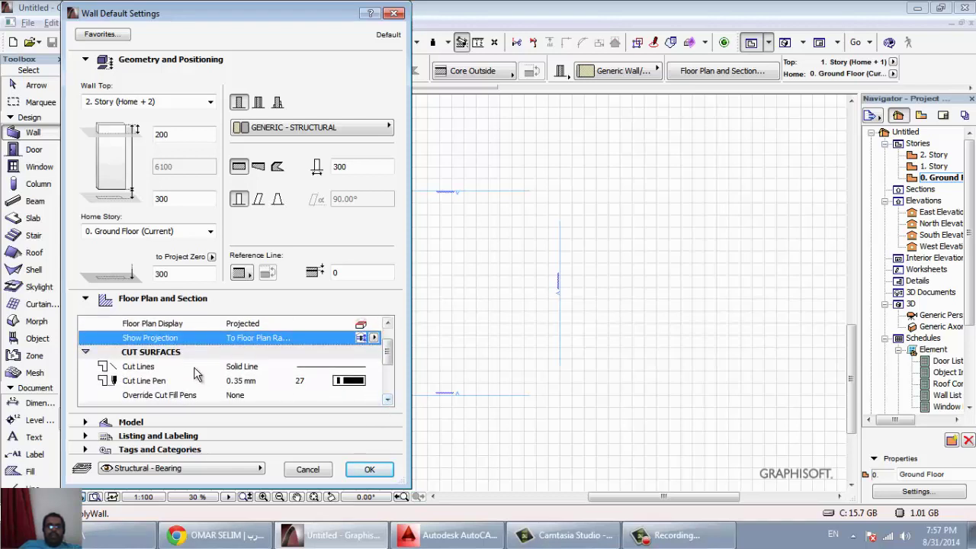
click(348, 369)
click(171, 383)
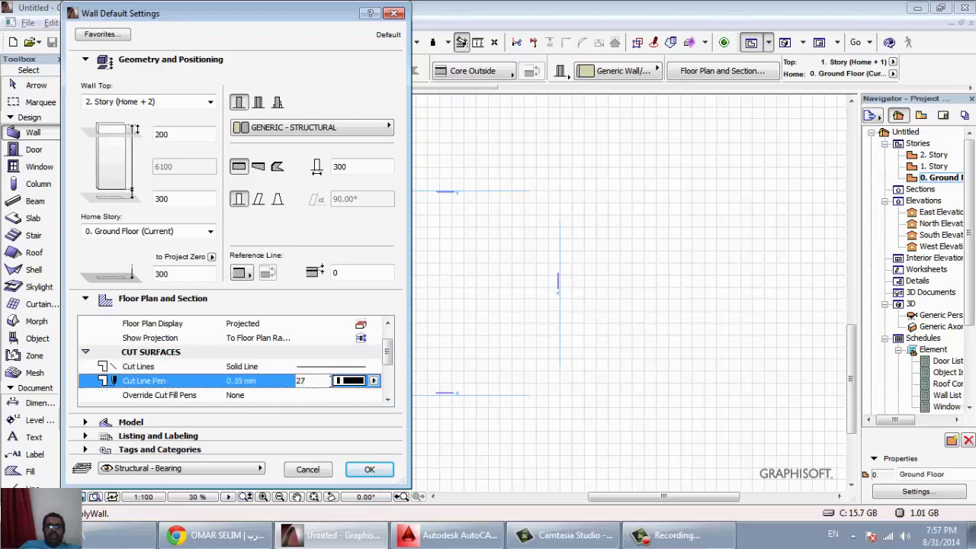
click(374, 381)
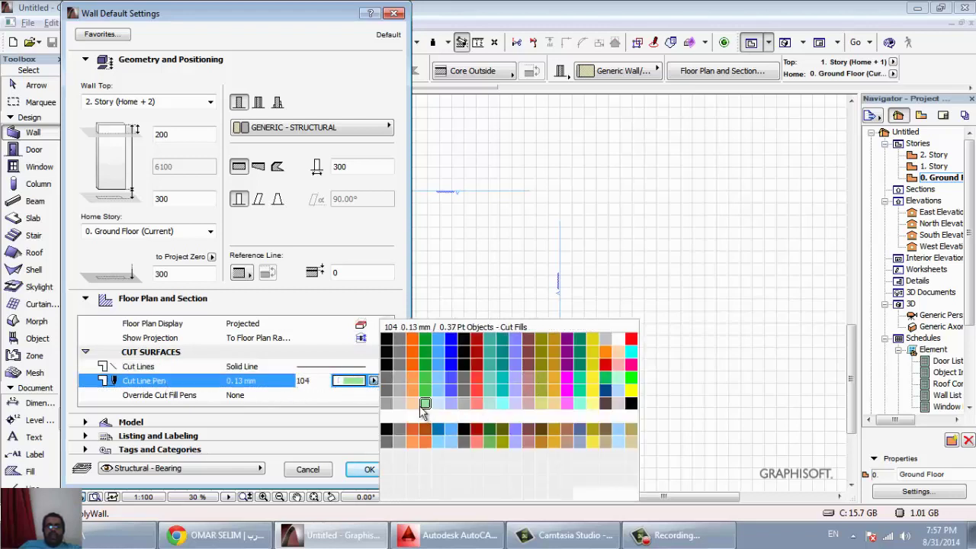
click(410, 390)
- Look through the wall's outline options, from uncut lines and overhead lines to wall end lines
mouse_move(387, 354)
mouse_down()
mouse_move(388, 337)
mouse_move(391, 391)
mouse_move(389, 370)
mouse_up()
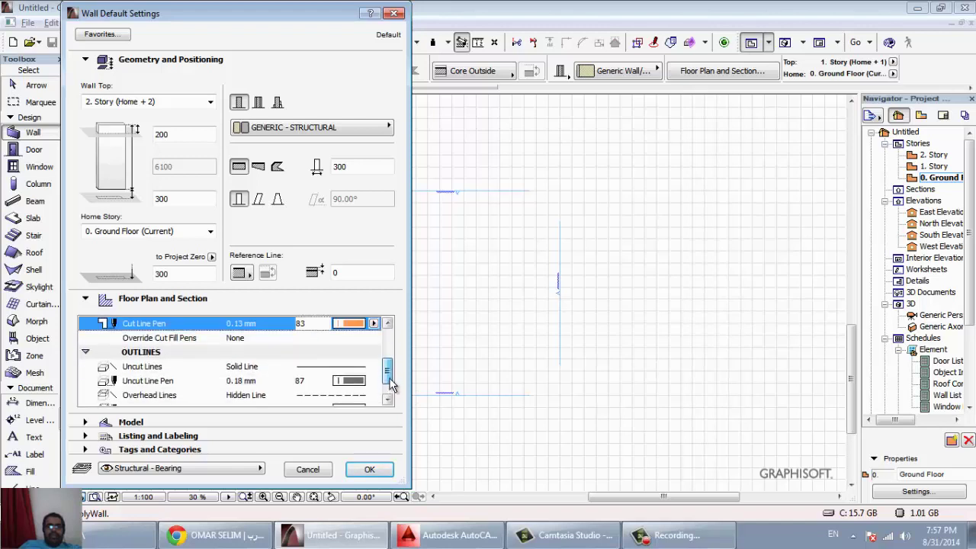
click(170, 371)
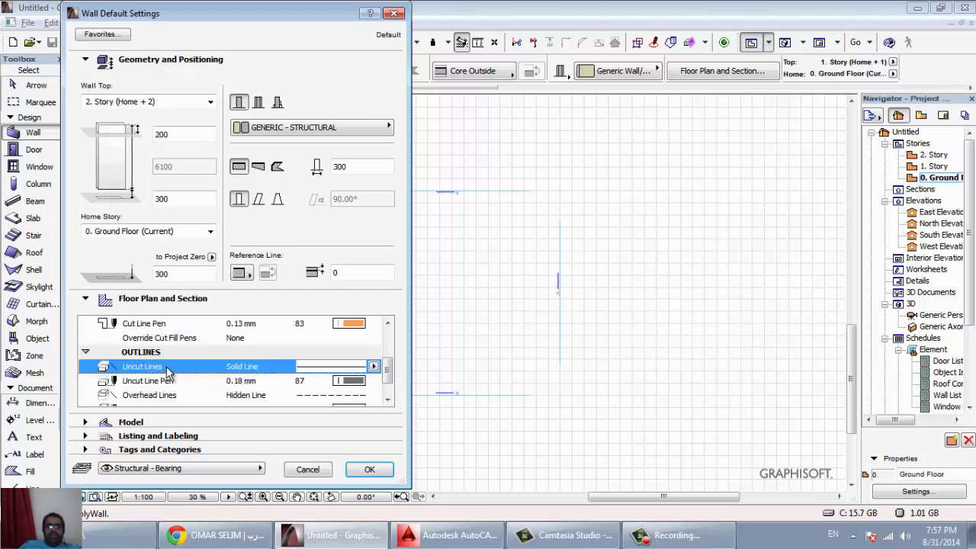
drag(385, 372, 386, 393)
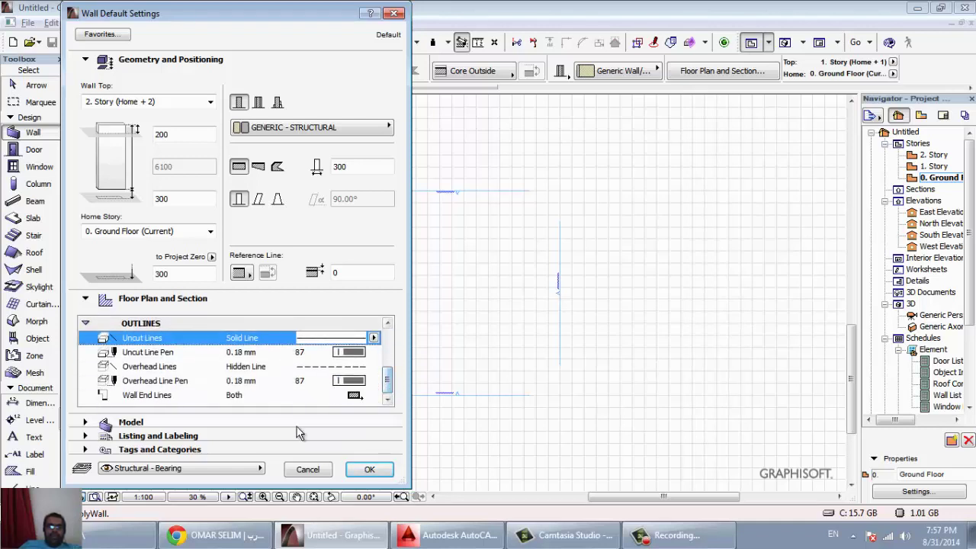
- Accept the wall default settings and switch the wall geometry method to single straight walls
click(370, 470)
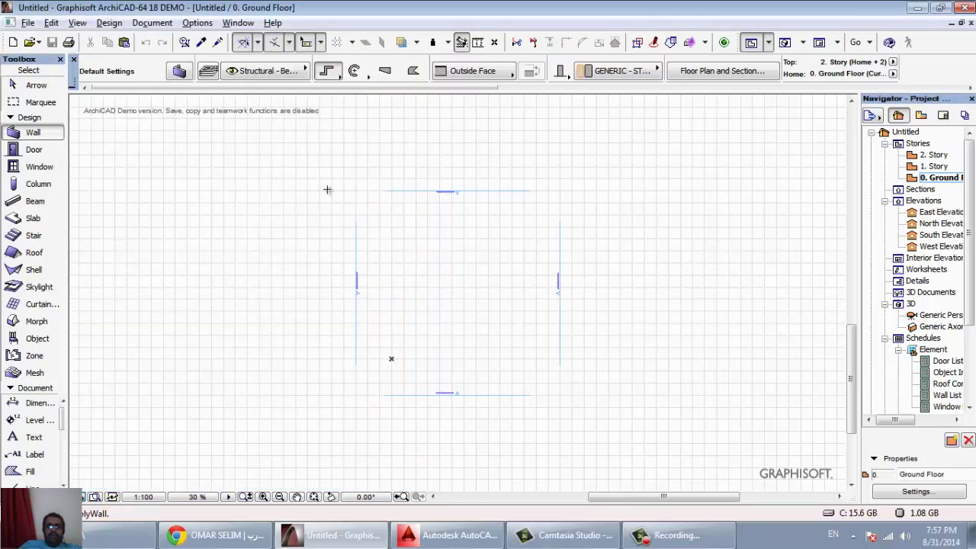
click(329, 71)
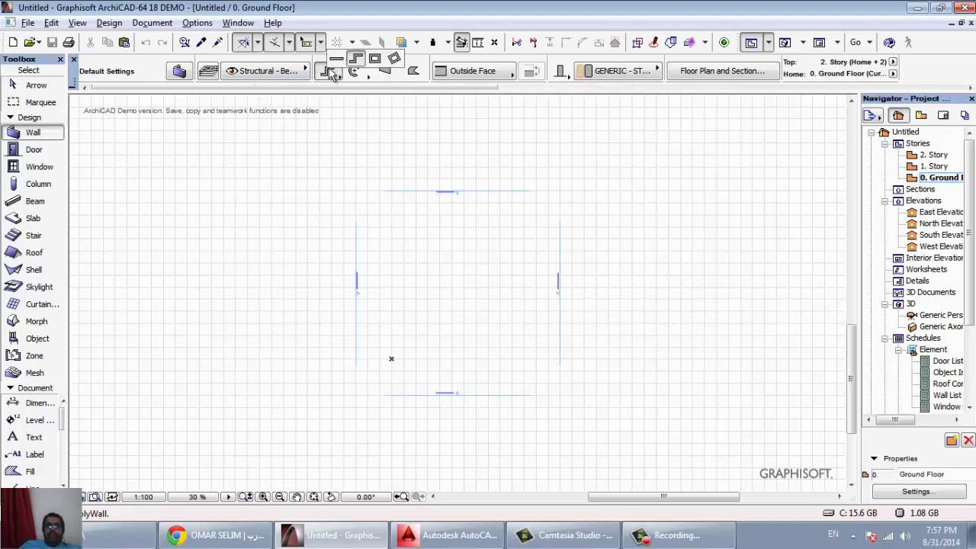
click(336, 59)
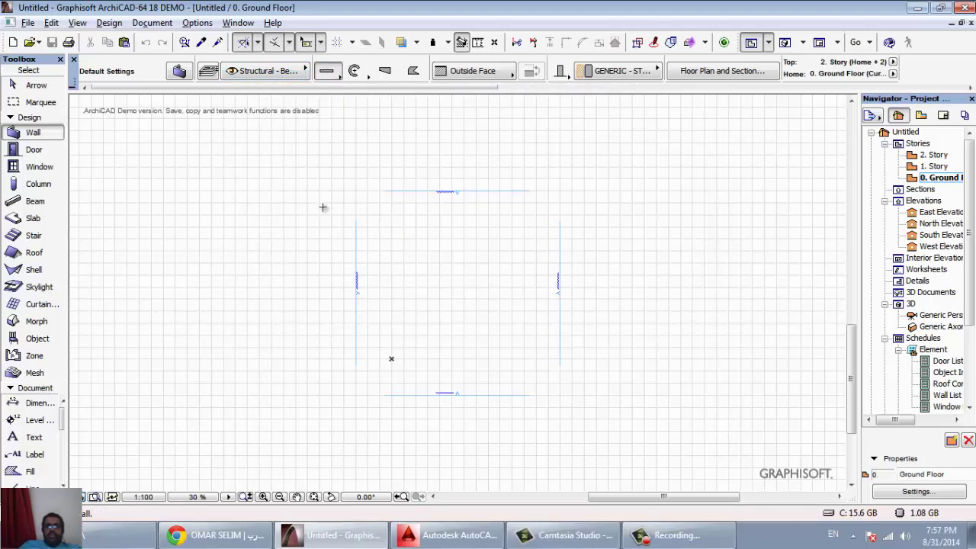
- Draw three single straight walls forming a U shape open to the north, inside the four elevation markers
click(367, 205)
click(367, 330)
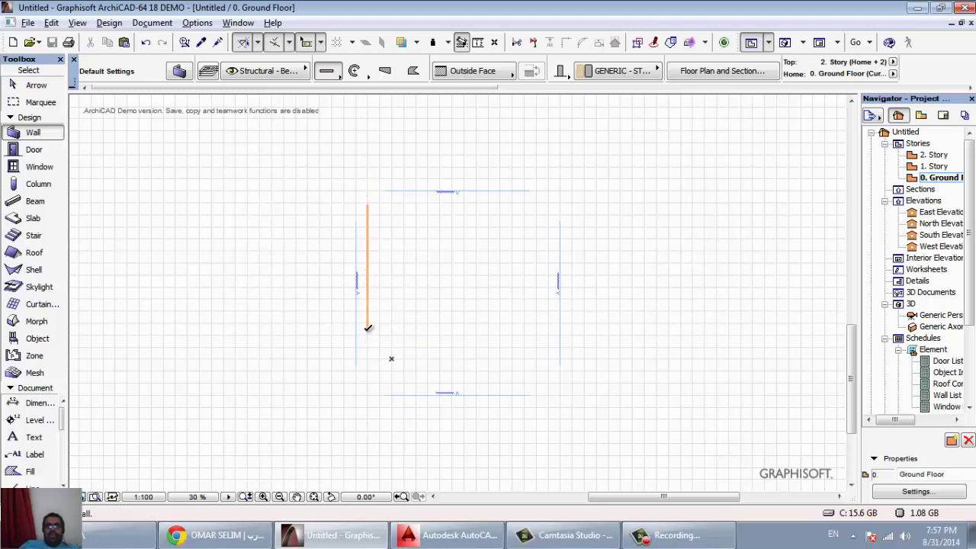
click(368, 330)
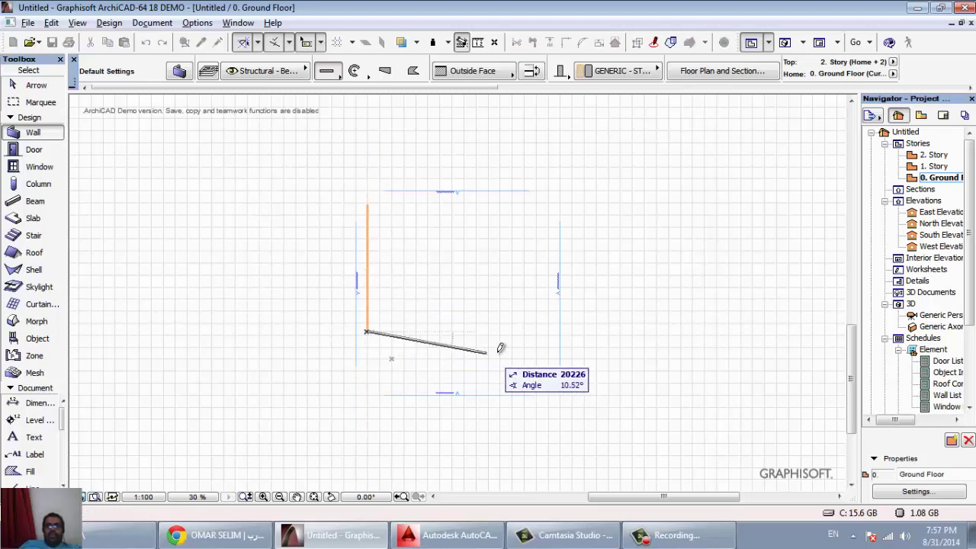
click(529, 330)
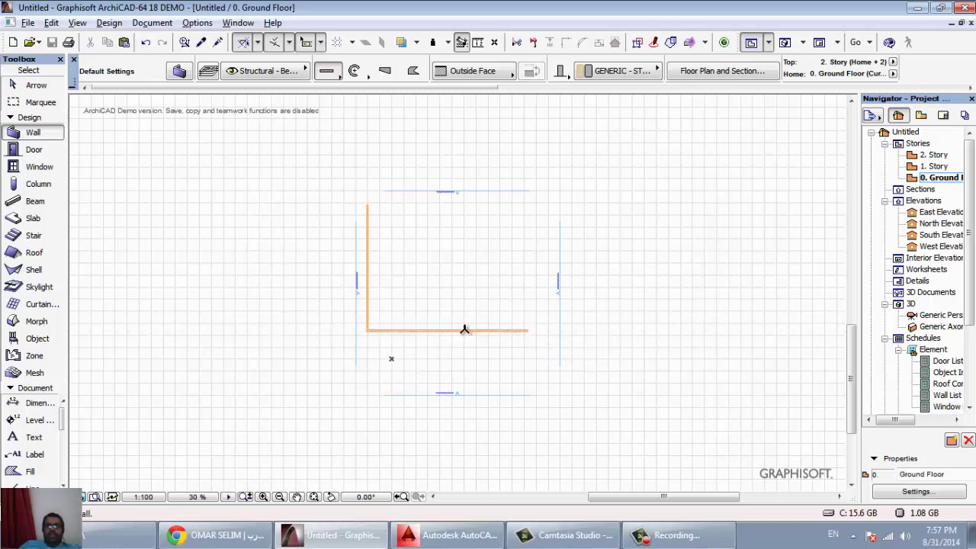
click(529, 330)
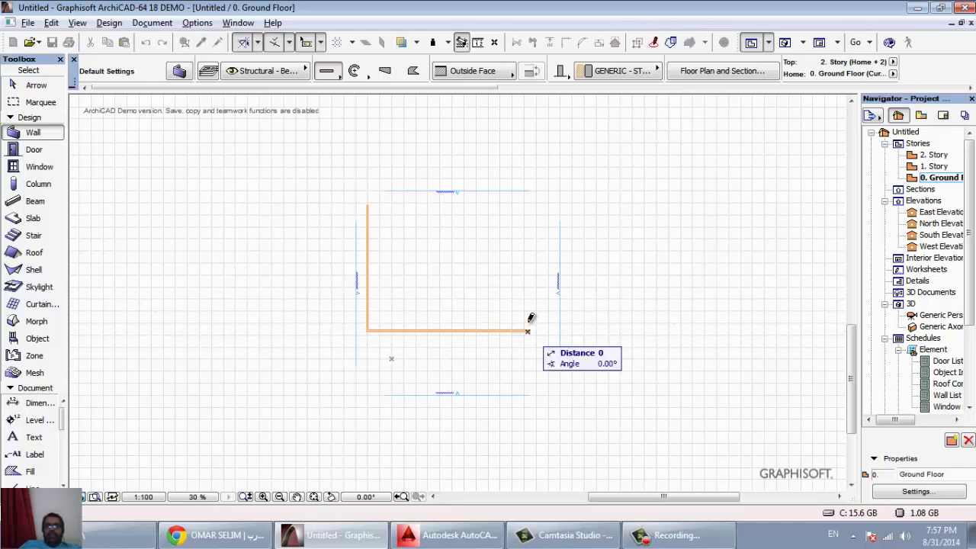
click(528, 206)
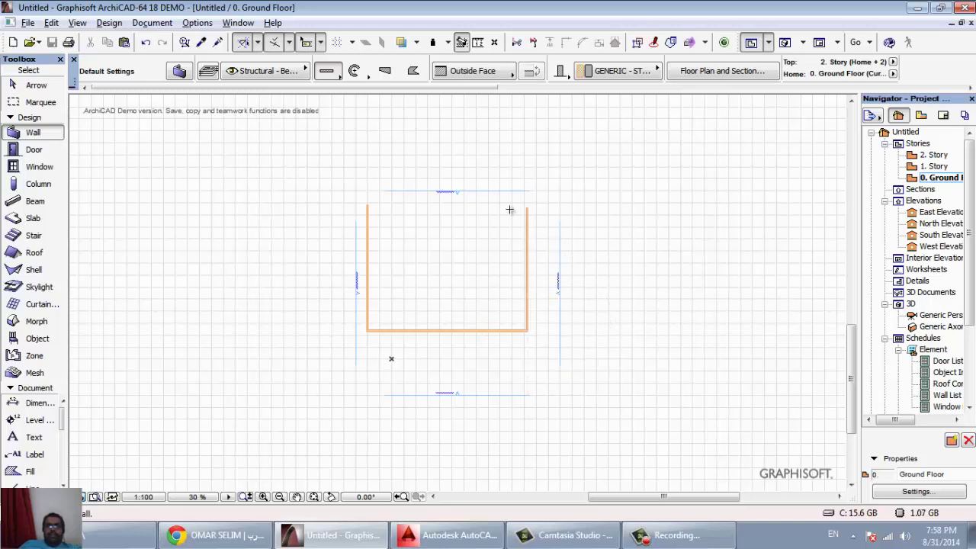
click(368, 204)
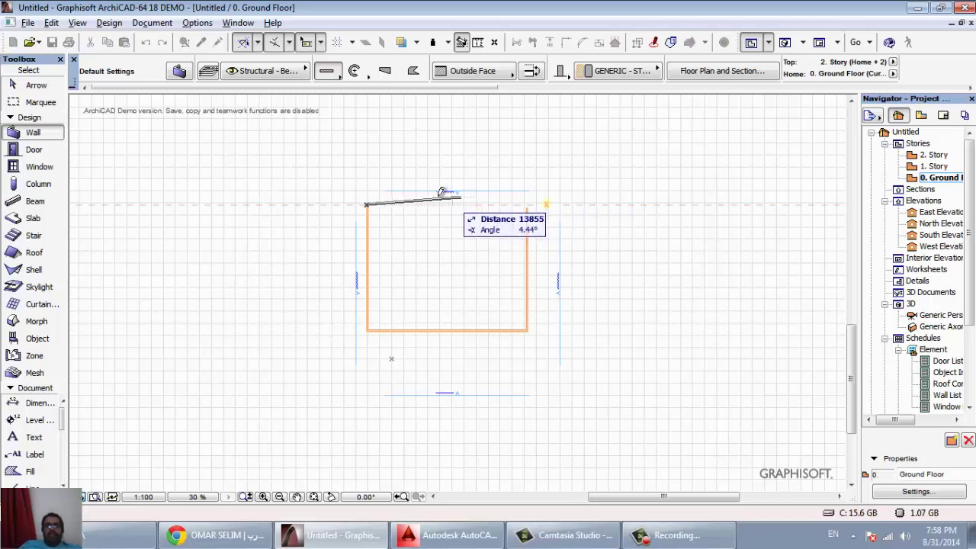
key(Escape)
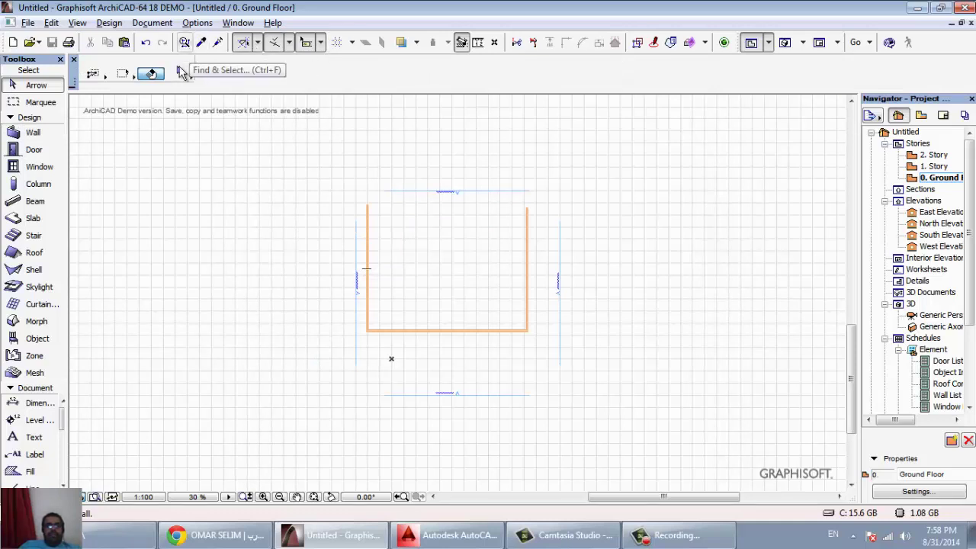
- With the chained wall geometry method, begin a stepped chain west of the U-shaped walls: east, north, east and north segments
click(32, 132)
click(329, 77)
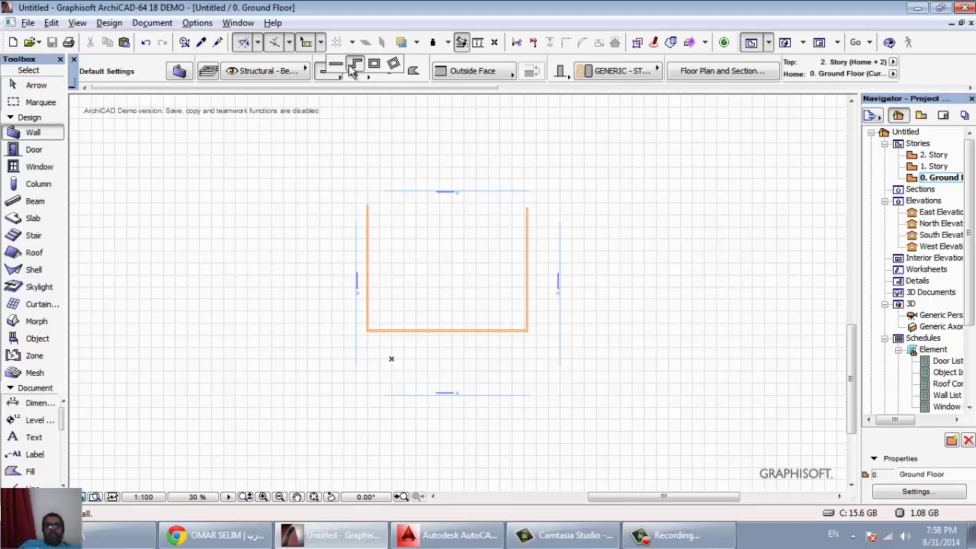
click(355, 67)
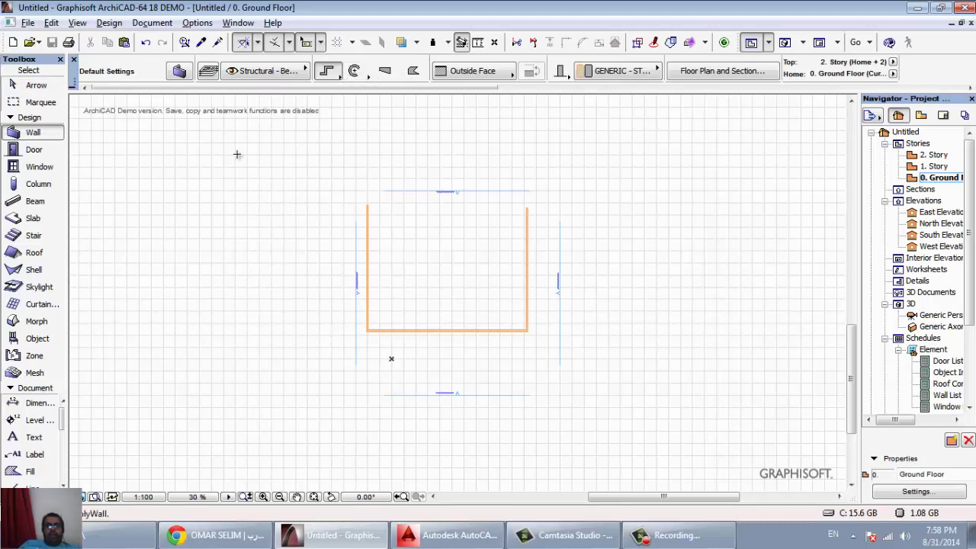
click(118, 353)
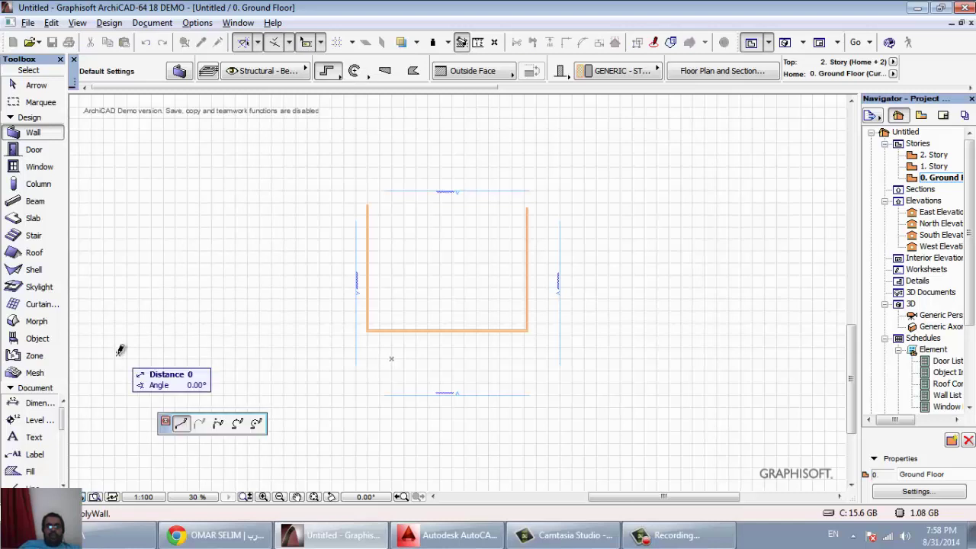
click(234, 353)
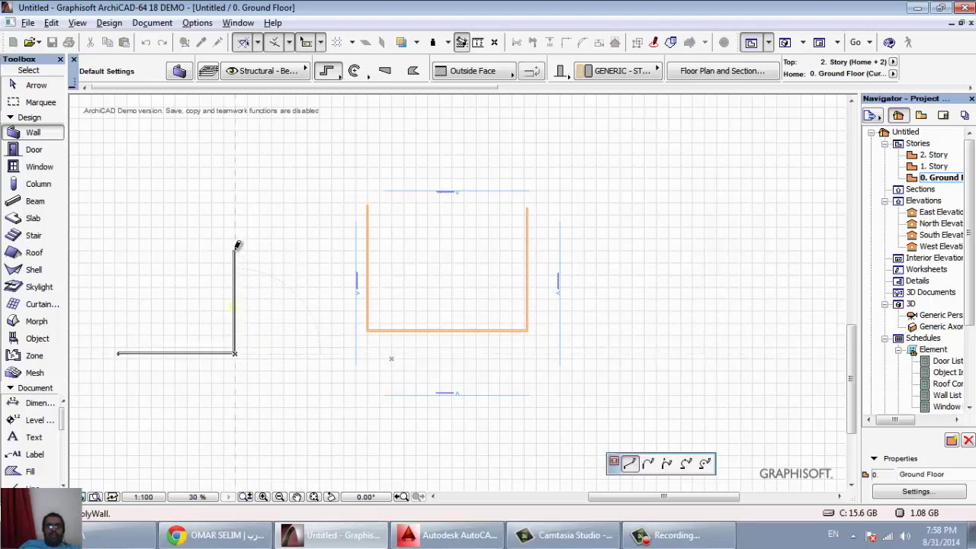
click(235, 249)
click(314, 249)
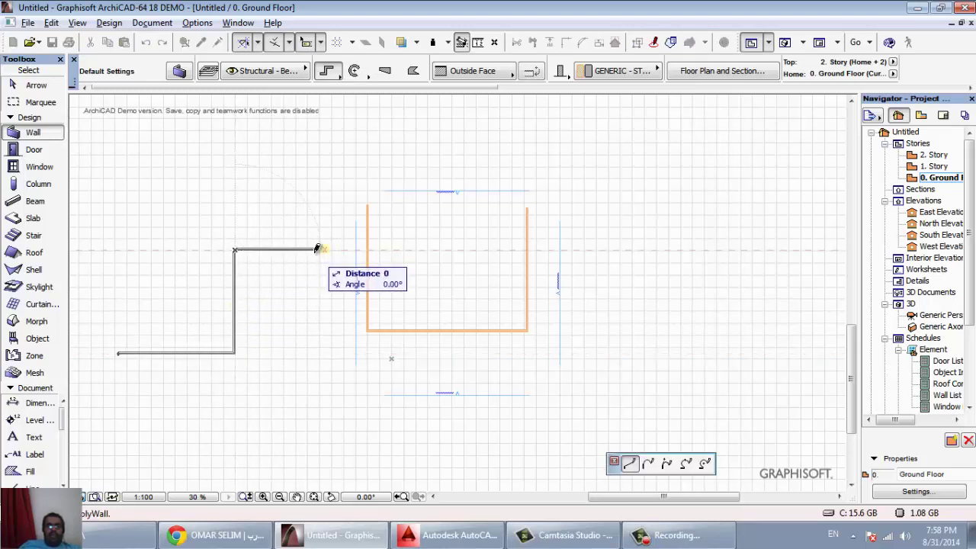
click(314, 187)
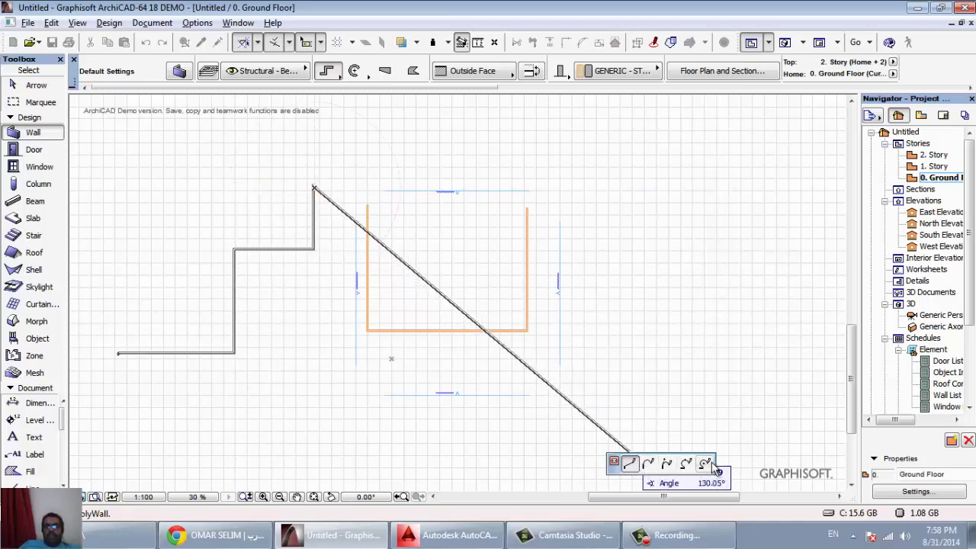
- Continue the wall chain with a tangential semicircular segment toward the west, followed by a straight horizontal segment west
click(647, 465)
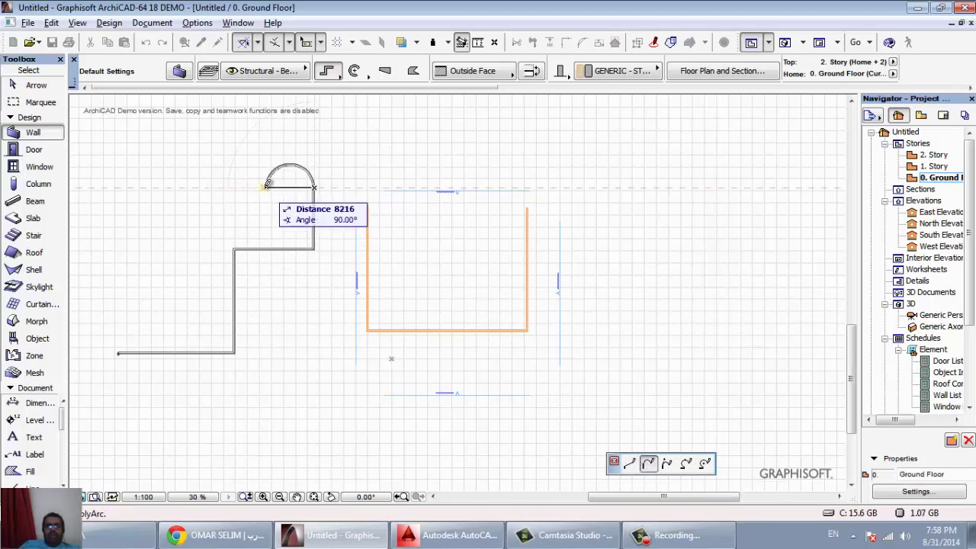
click(263, 187)
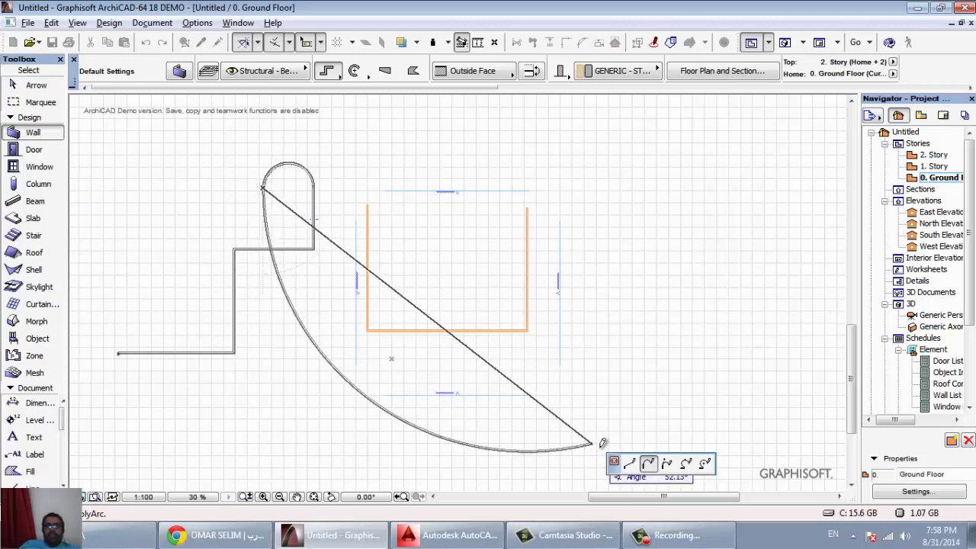
click(629, 464)
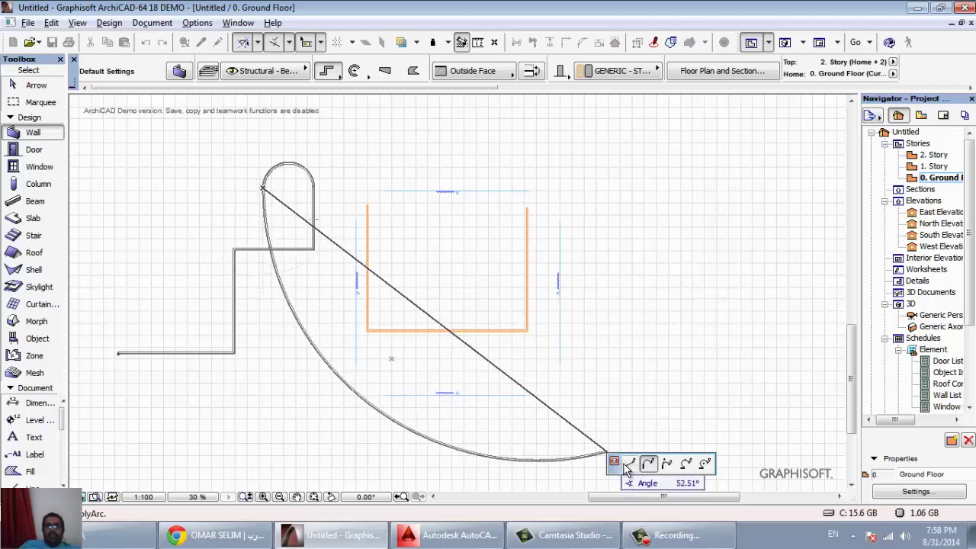
click(202, 187)
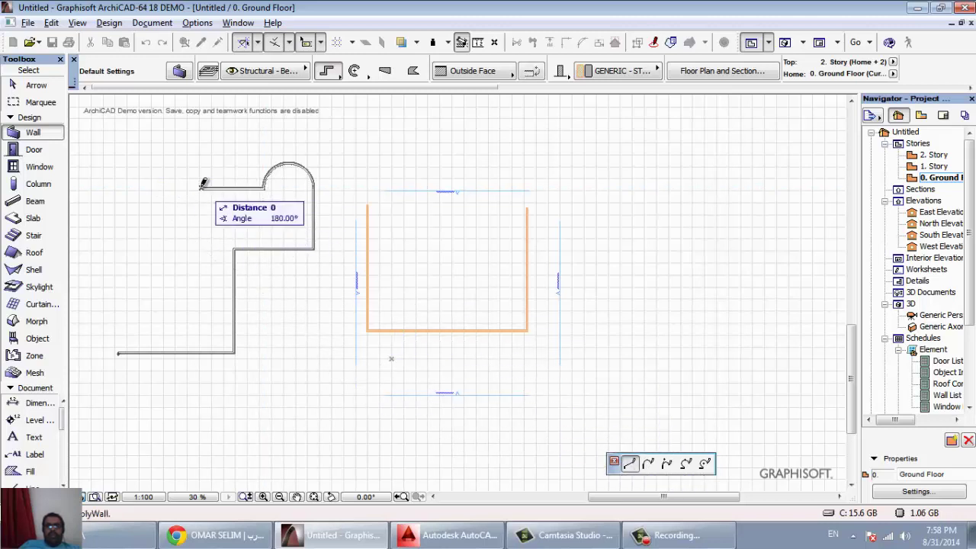
- Add a small arc segment about 6,400 long using the defined-tangent method, followed by a larger three-point arc bulging north
click(667, 465)
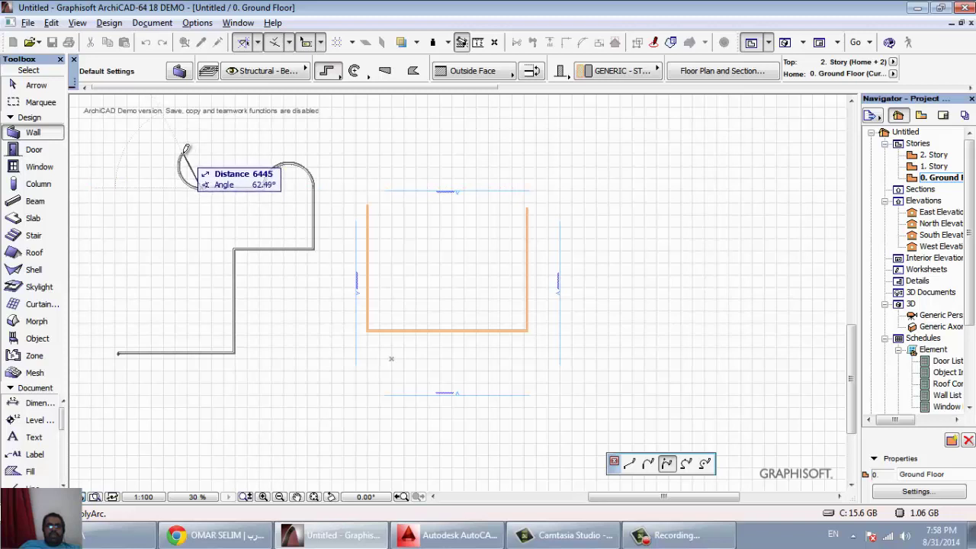
click(141, 150)
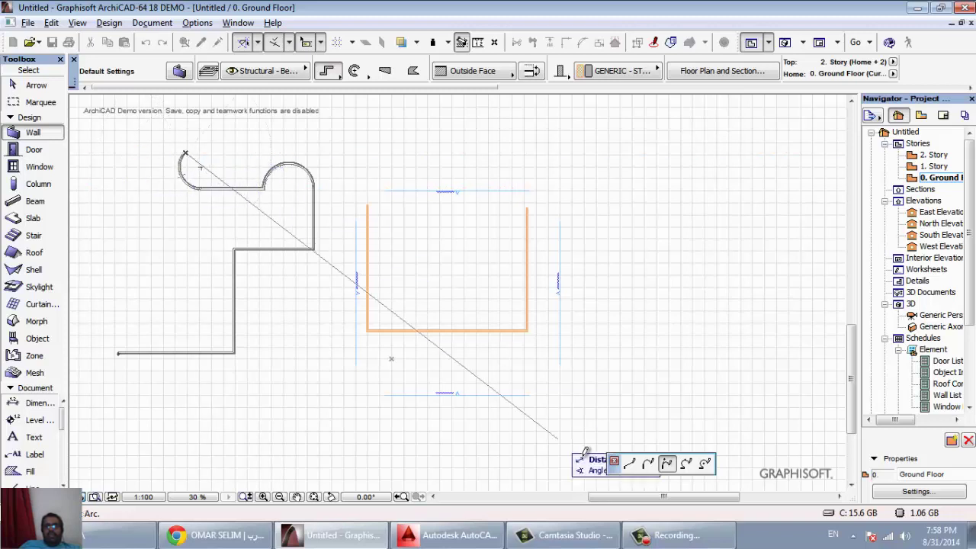
click(687, 464)
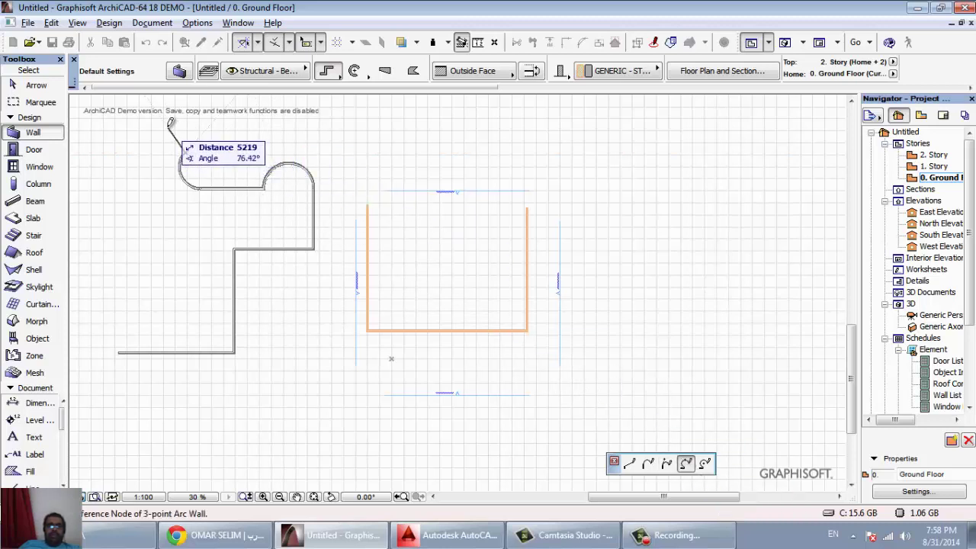
click(169, 125)
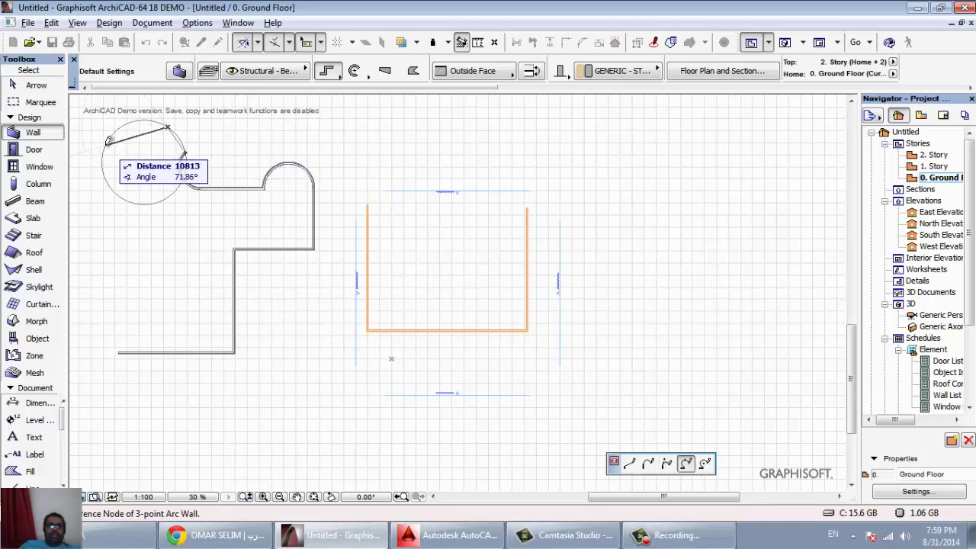
click(105, 180)
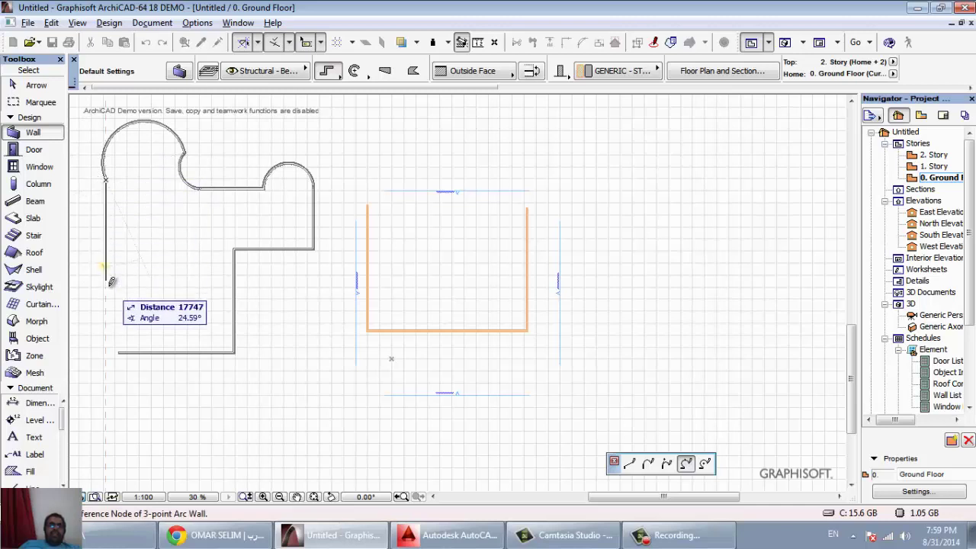
- Add a centerpoint arc segment with a radius of about 5,200, bulging east below the three-point arc
click(704, 465)
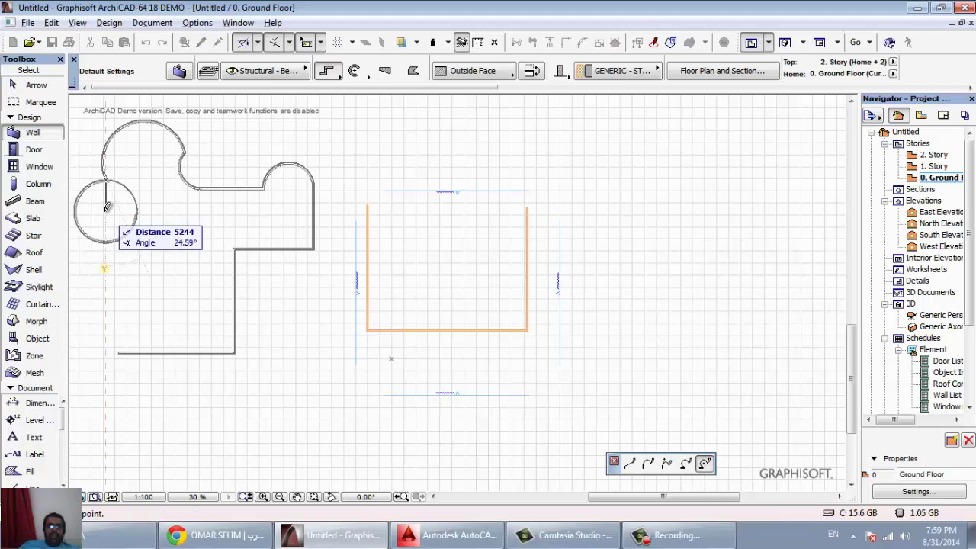
click(106, 209)
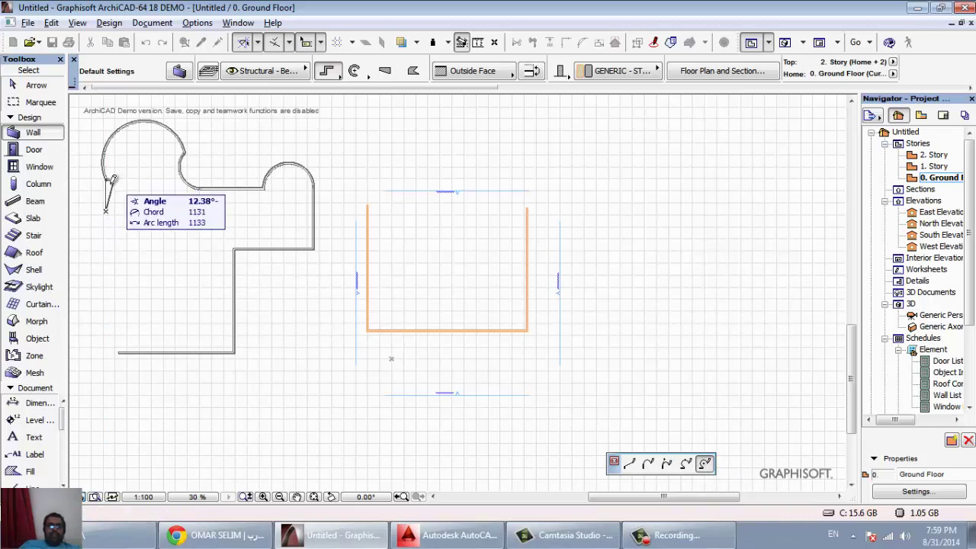
click(100, 244)
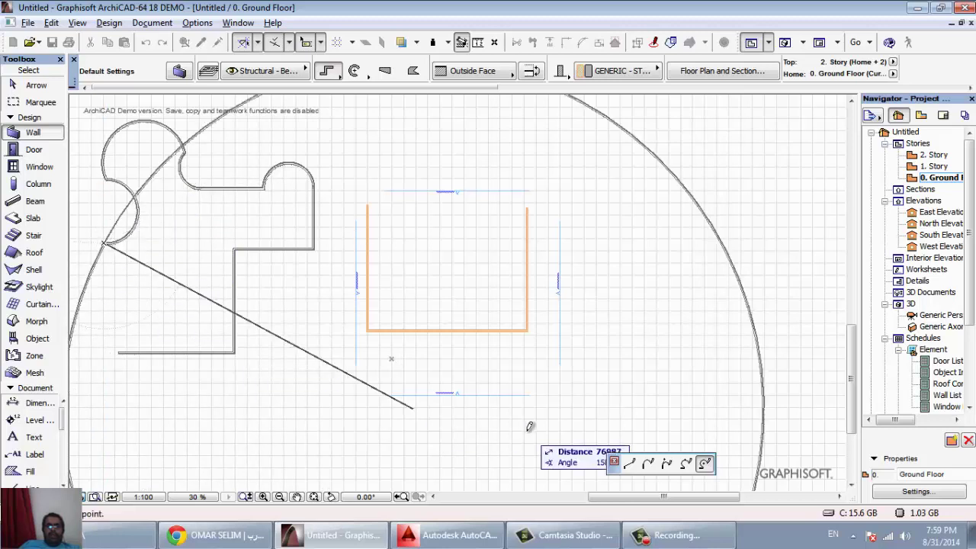
- Finish the wall chain with straight segments running south past the first wall, a short way east, and north to its starting end
click(629, 463)
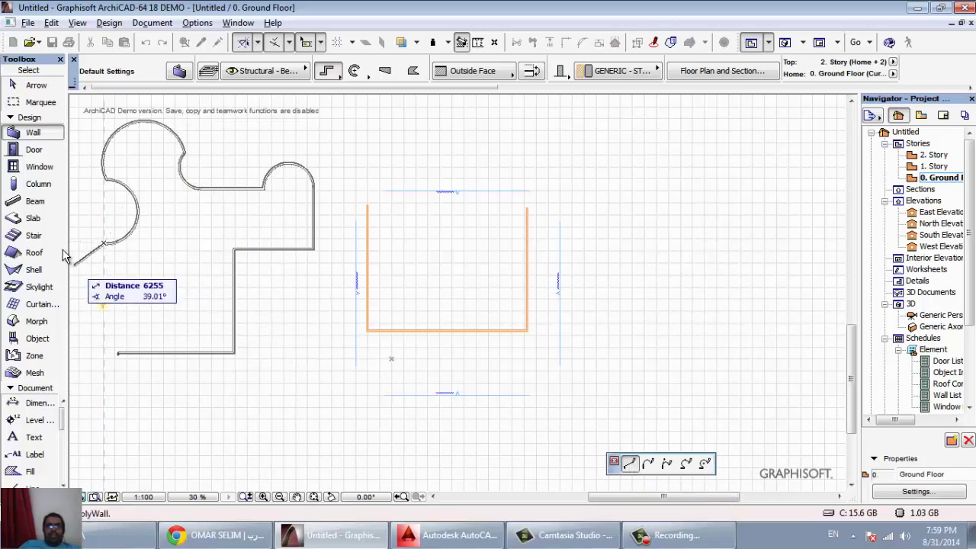
click(104, 353)
scroll(120, 348, up, 5)
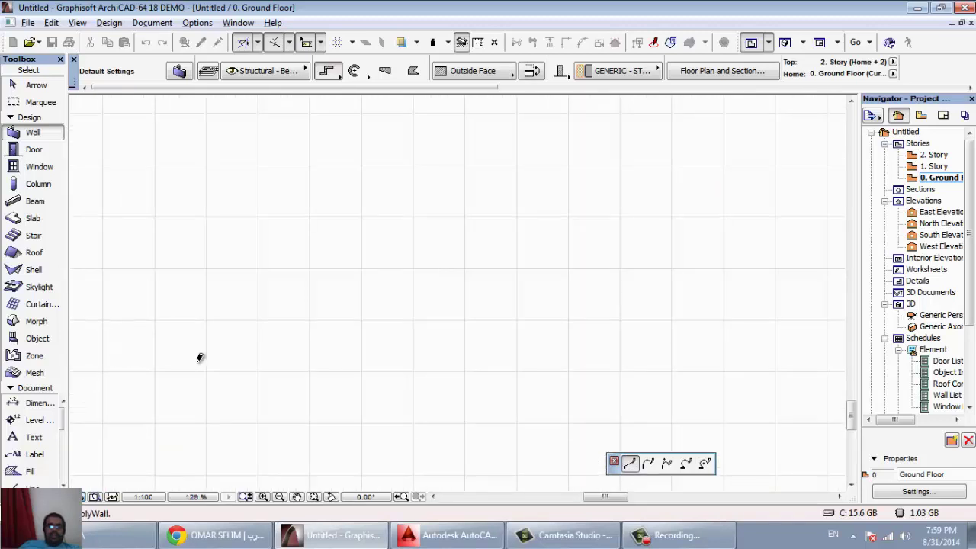
scroll(198, 357, down, 5)
scroll(244, 341, up, 5)
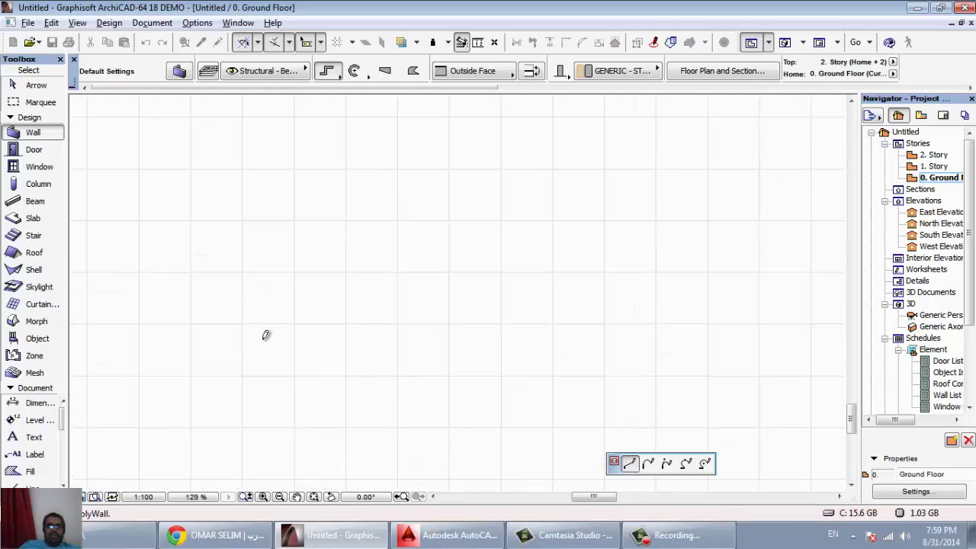
scroll(266, 335, down, 1)
scroll(278, 332, up, 1)
scroll(285, 331, down, 1)
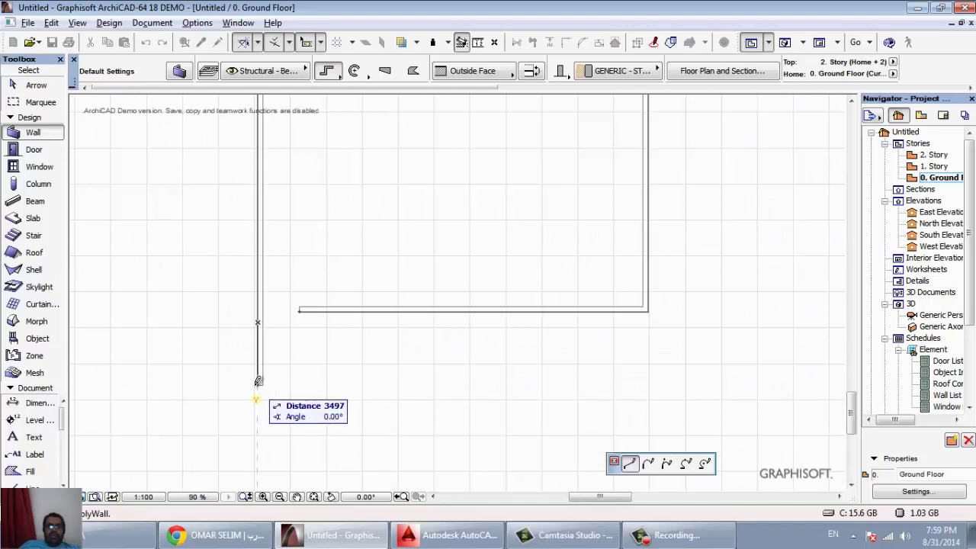
click(257, 383)
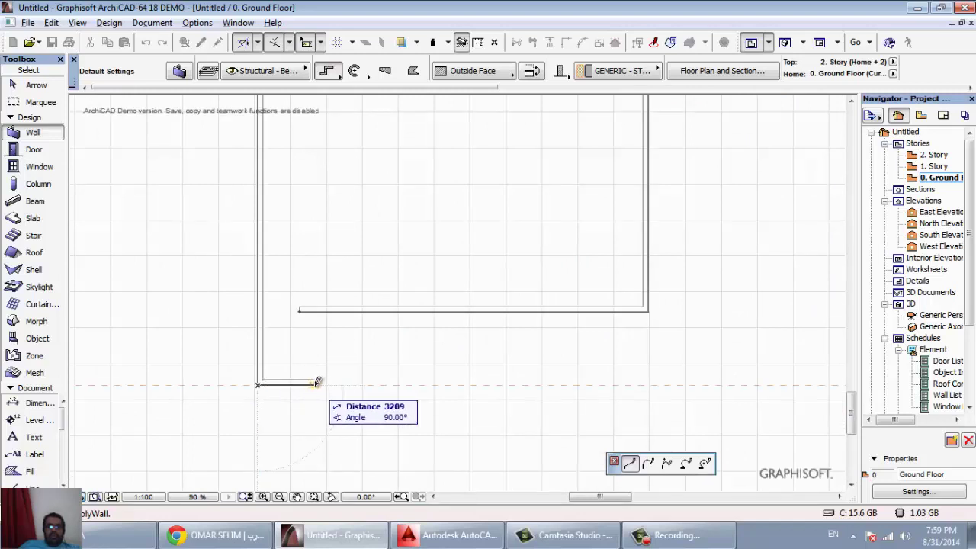
click(303, 385)
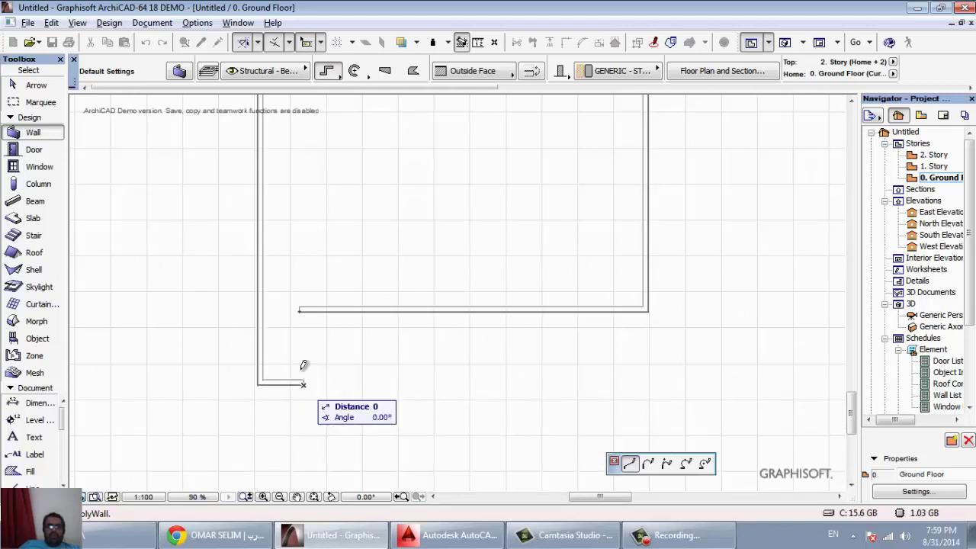
double_click(303, 308)
scroll(374, 392, down, 5)
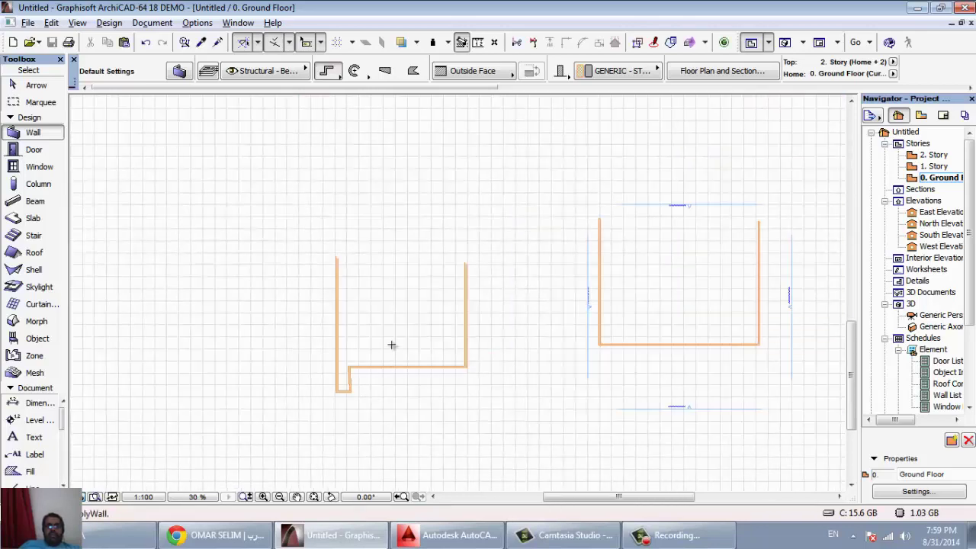
- Examine the completed wall chain and the U-shaped walls together in the 3D perspective
scroll(391, 344, up, 2)
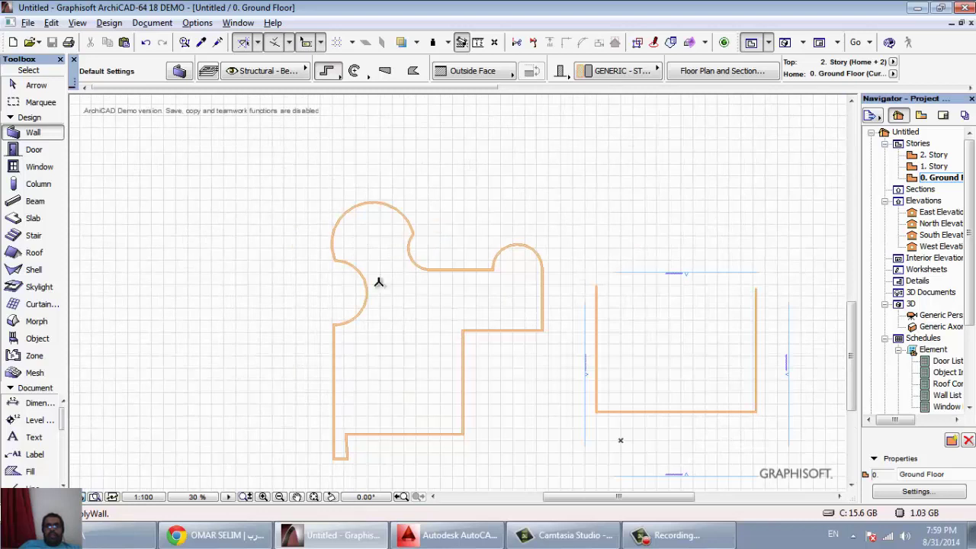
key(Escape)
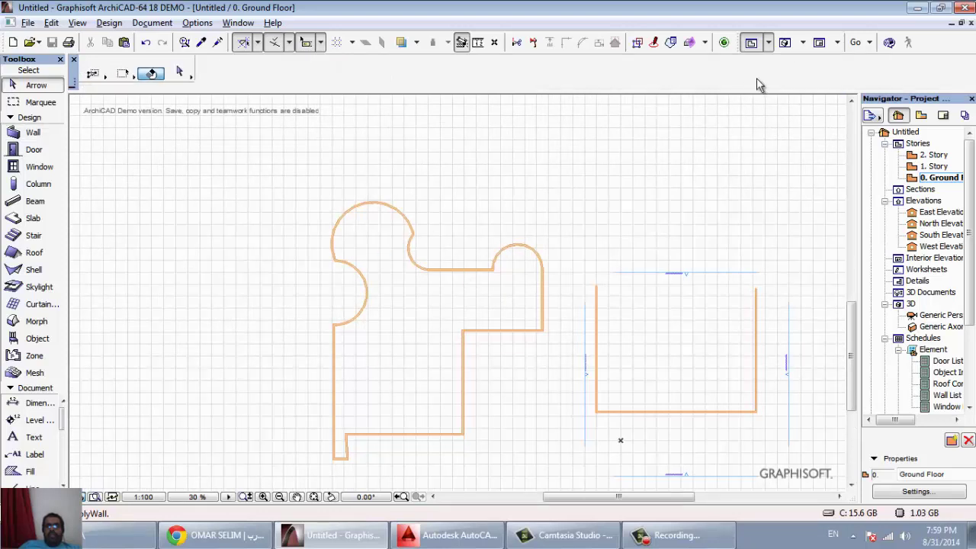
click(782, 43)
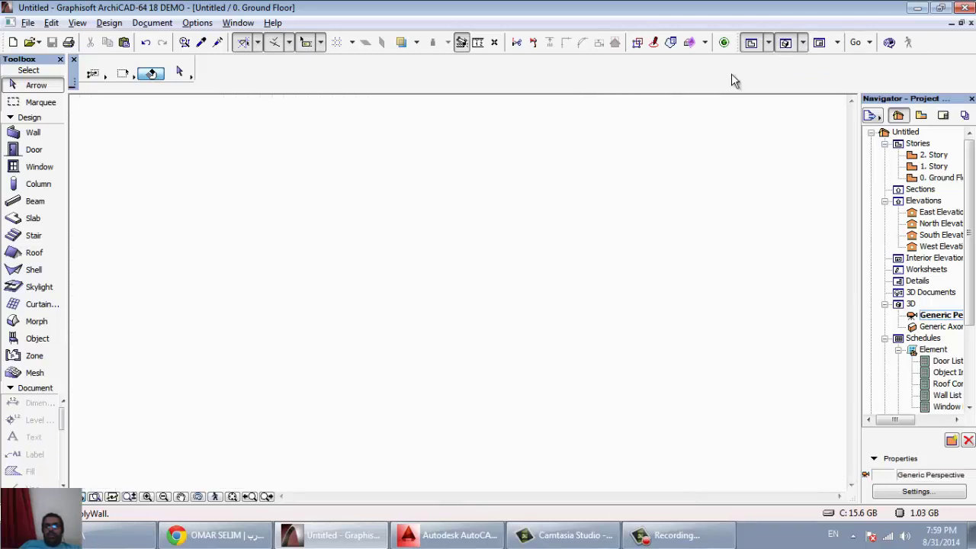
scroll(527, 379, down, 3)
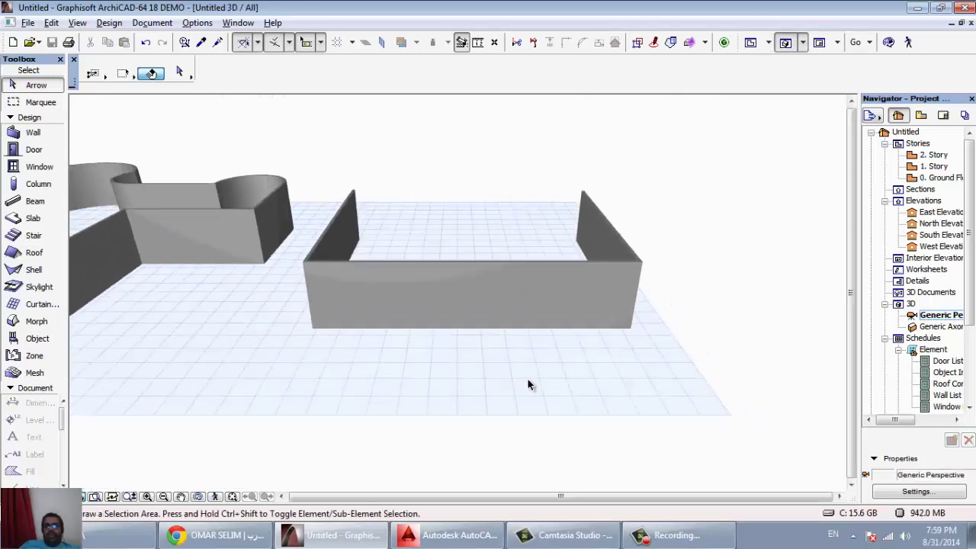
scroll(316, 309, down, 5)
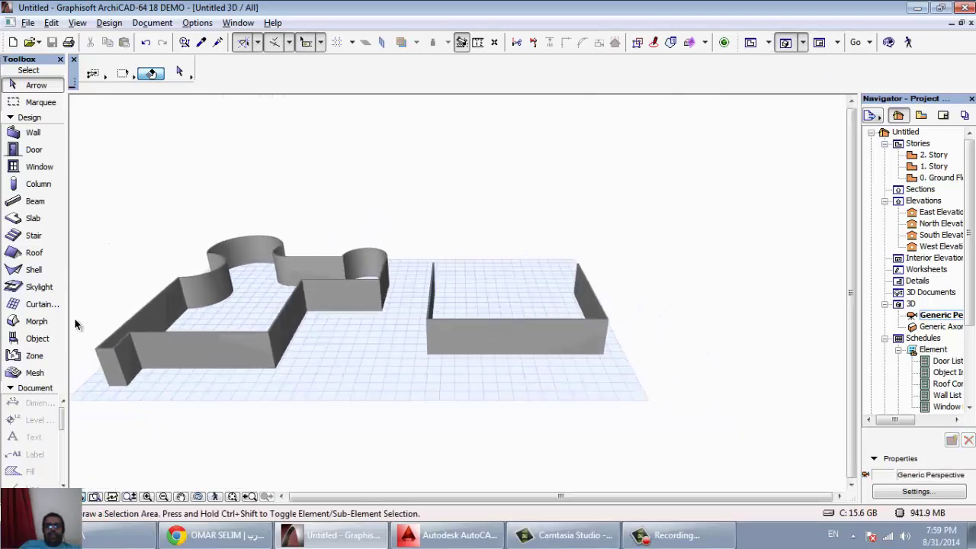
scroll(88, 309, up, 2)
middle_drag(89, 309, 453, 381)
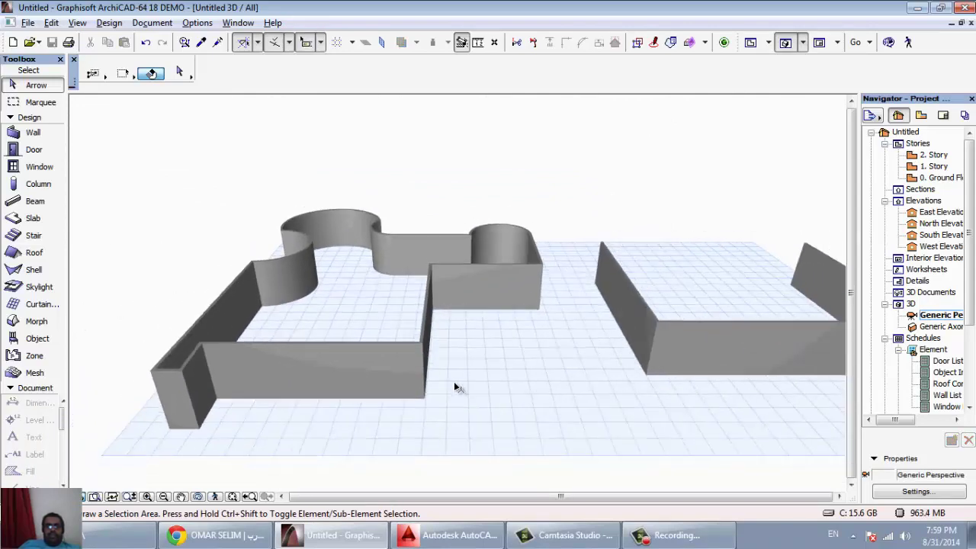
scroll(385, 392, down, 2)
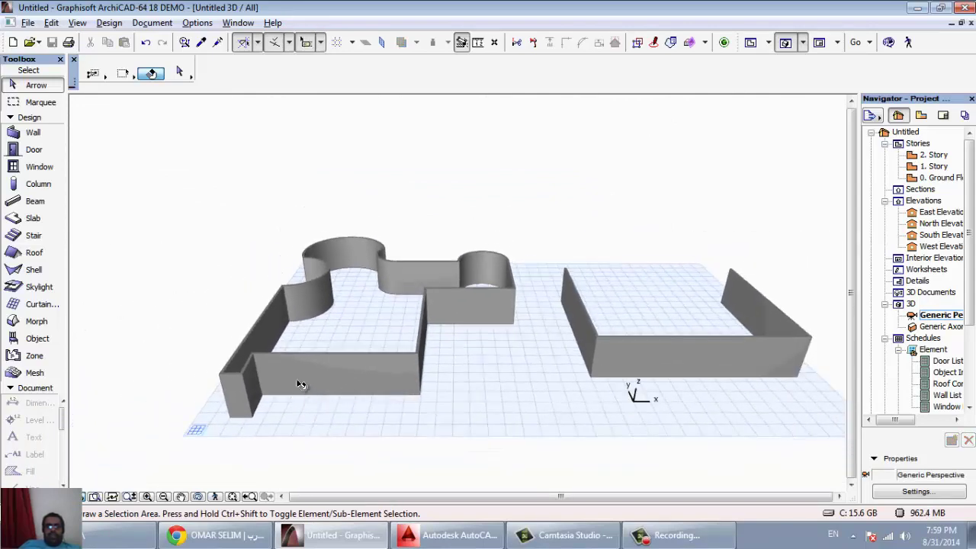
- Compare the ground floor plan with the 3D perspective, finishing in the ground floor plan
key(F2)
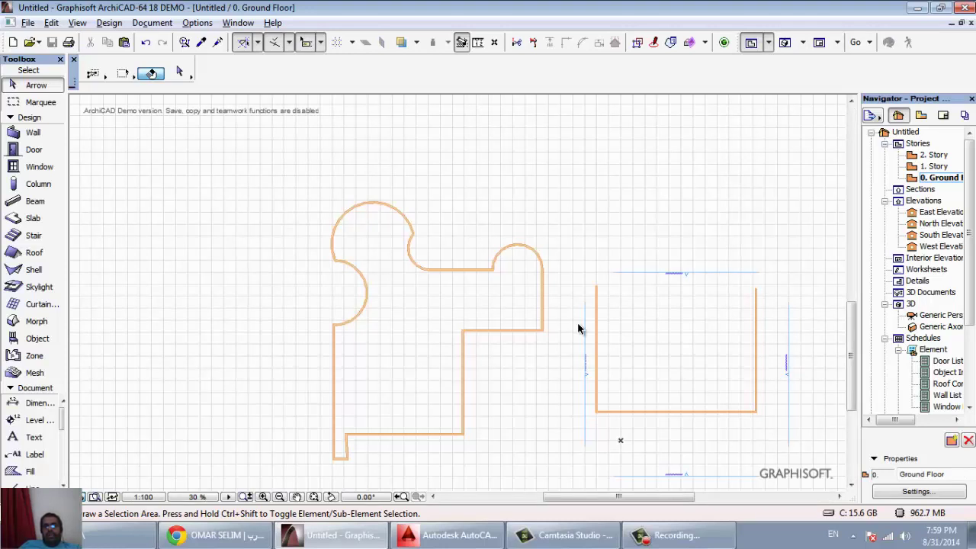
key(F3)
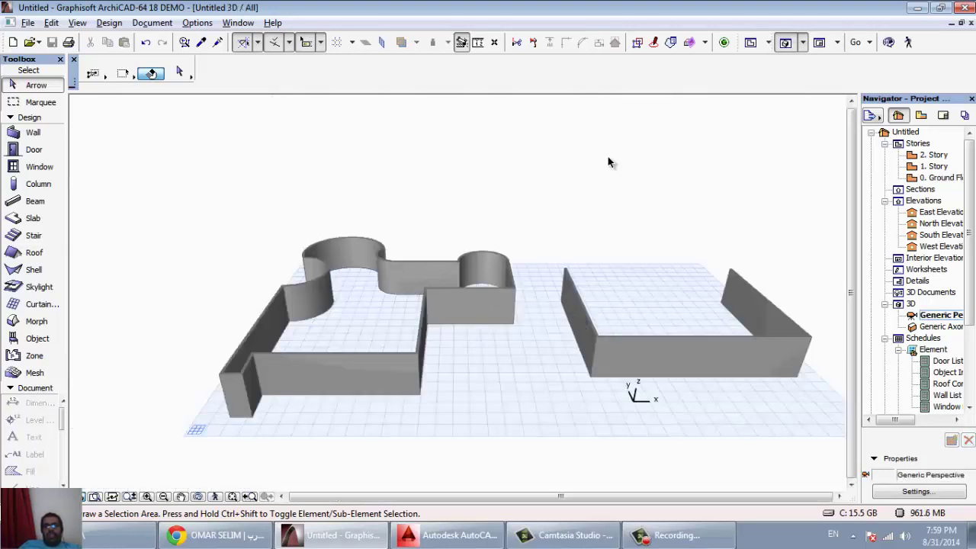
key(F2)
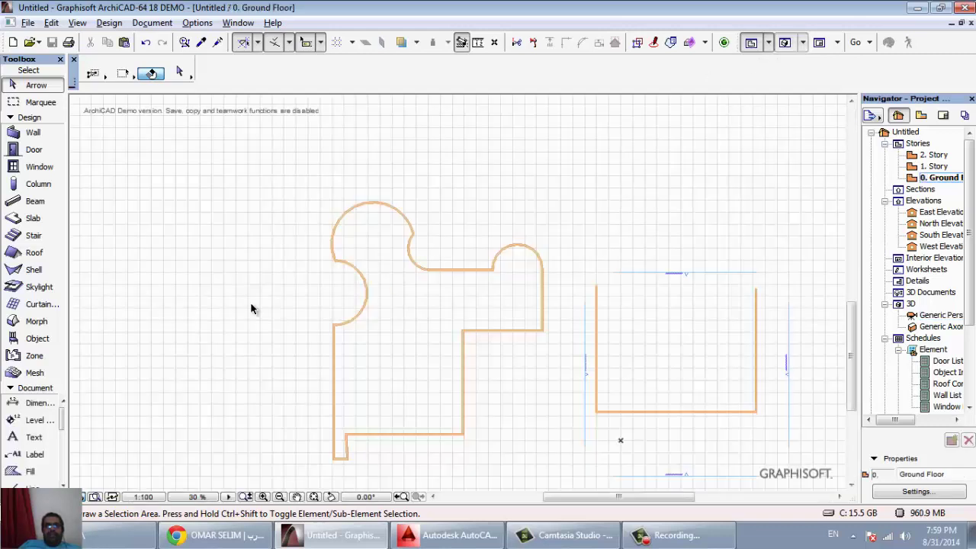
- Draw a curved wall with the centerpoint-and-radius method northwest of the wall chain, bulging east
click(32, 134)
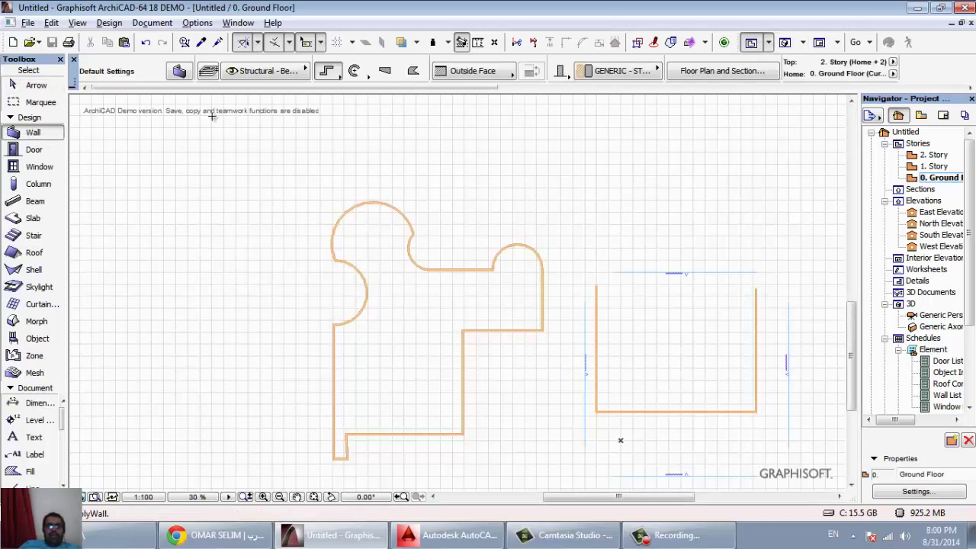
click(367, 80)
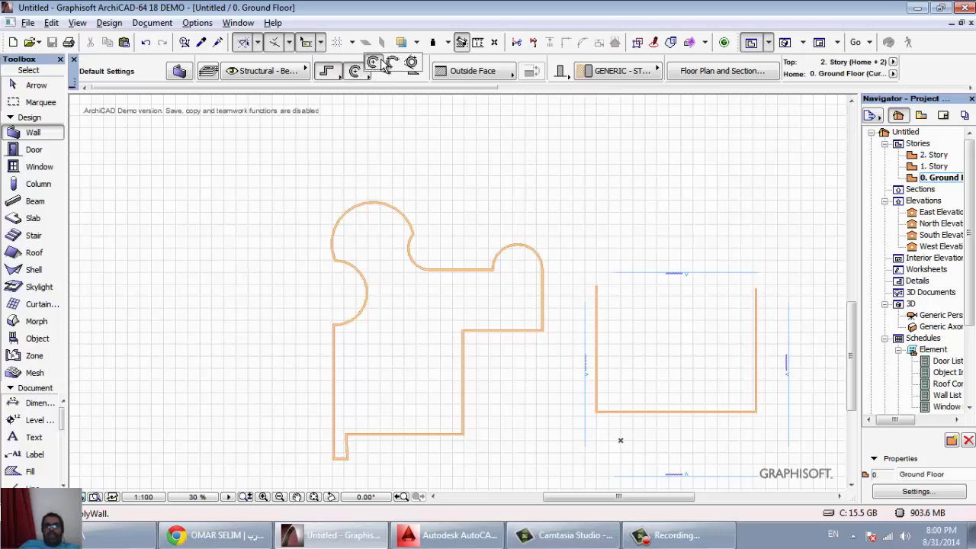
click(372, 62)
click(147, 217)
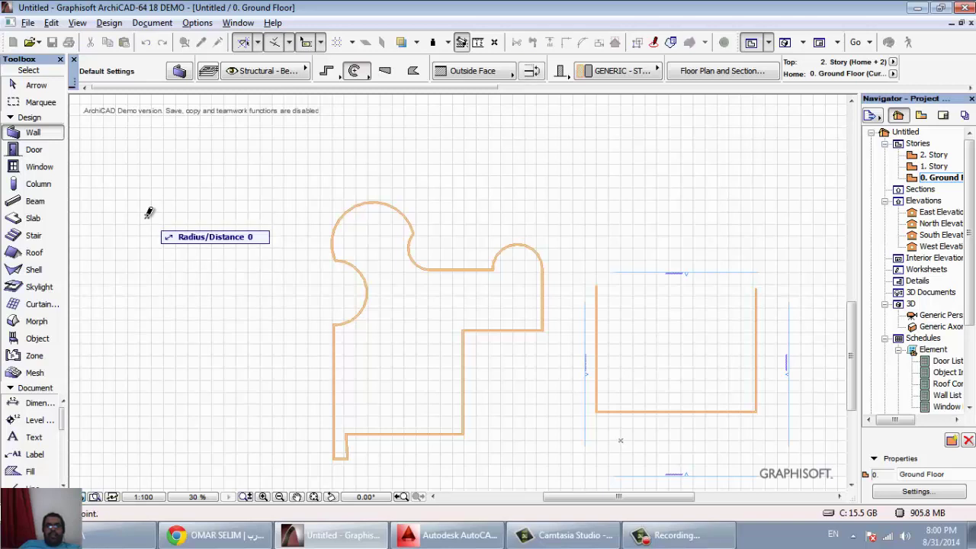
click(189, 249)
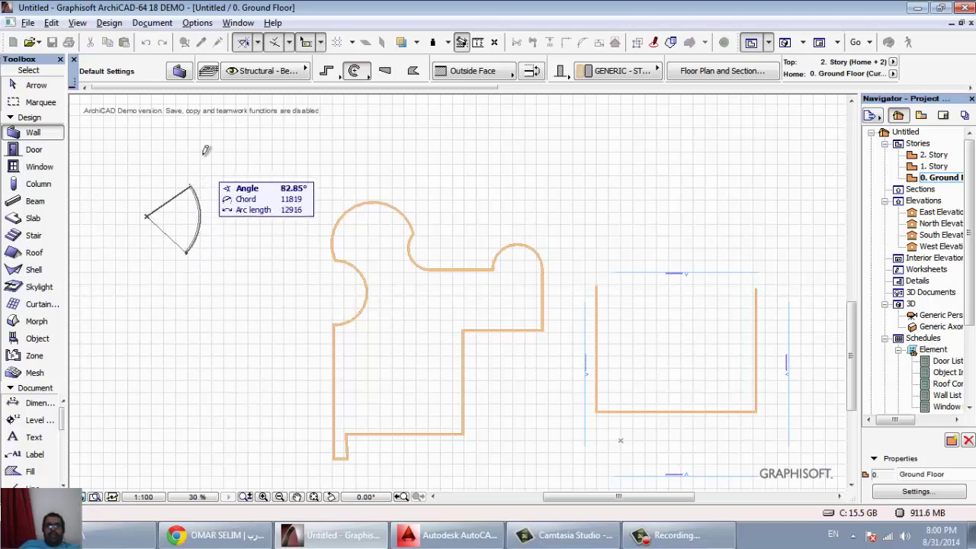
click(140, 132)
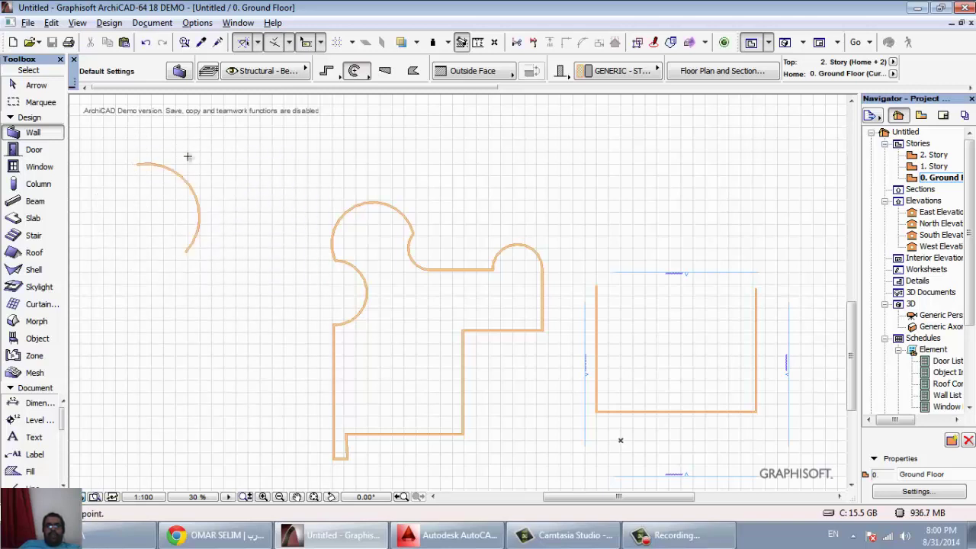
- Draw a three-point arc wall southwest of the wall chain, sweeping from its northeast end down and around to the west
click(366, 73)
click(393, 61)
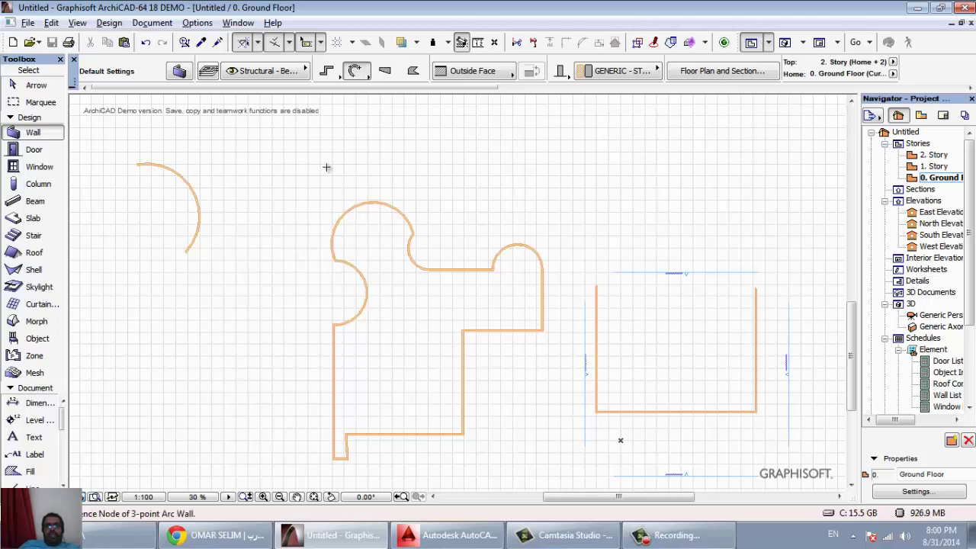
click(252, 319)
click(166, 429)
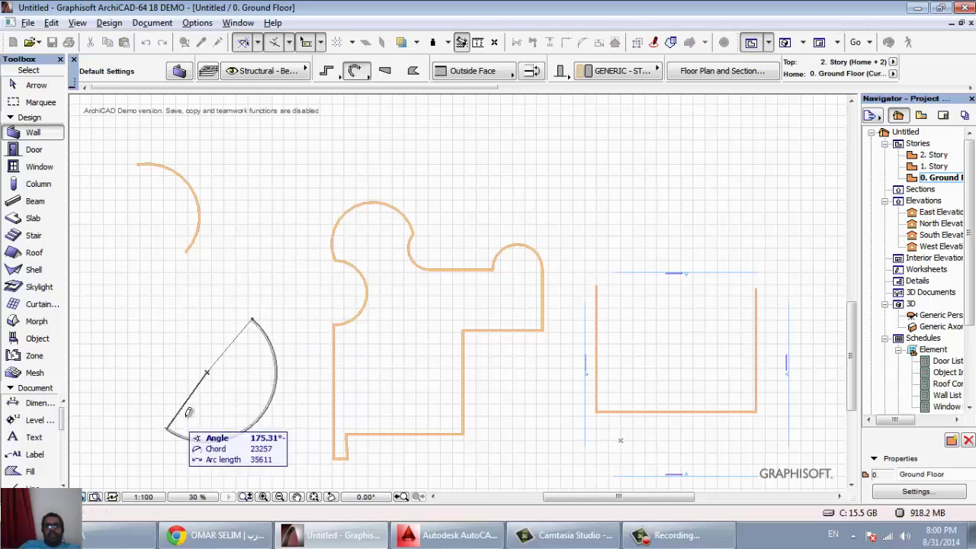
click(156, 418)
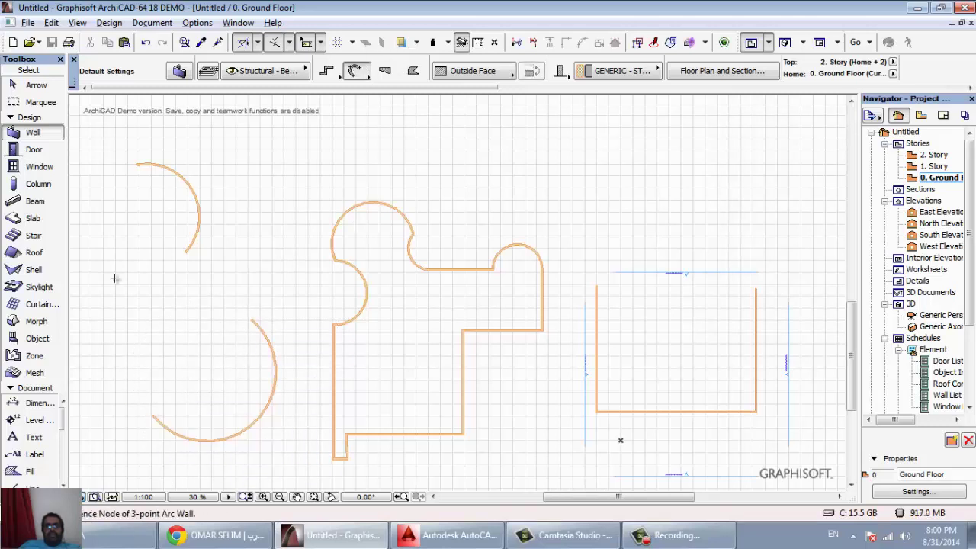
- Draw a large full-circle wall with the tangential method, overlapping the wall chain and the U-shaped walls
click(362, 76)
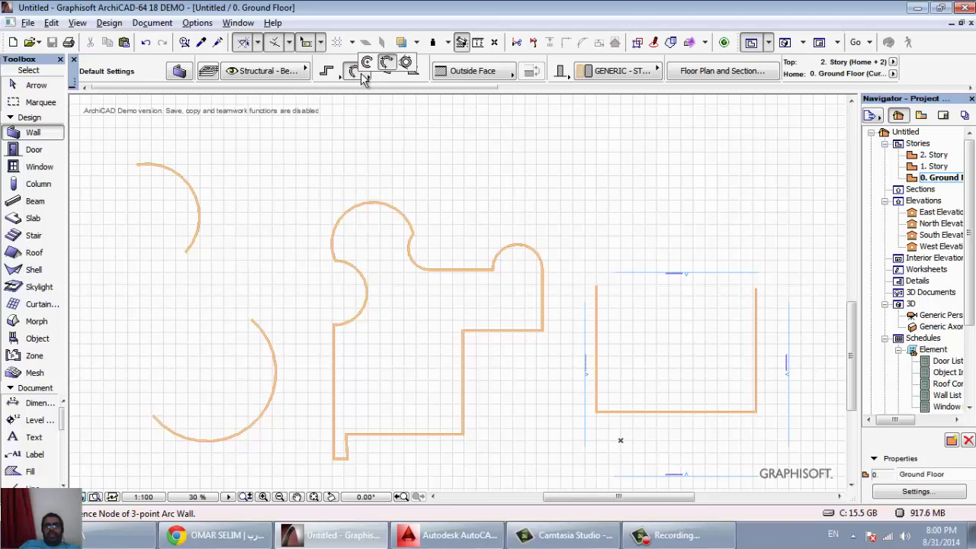
click(407, 64)
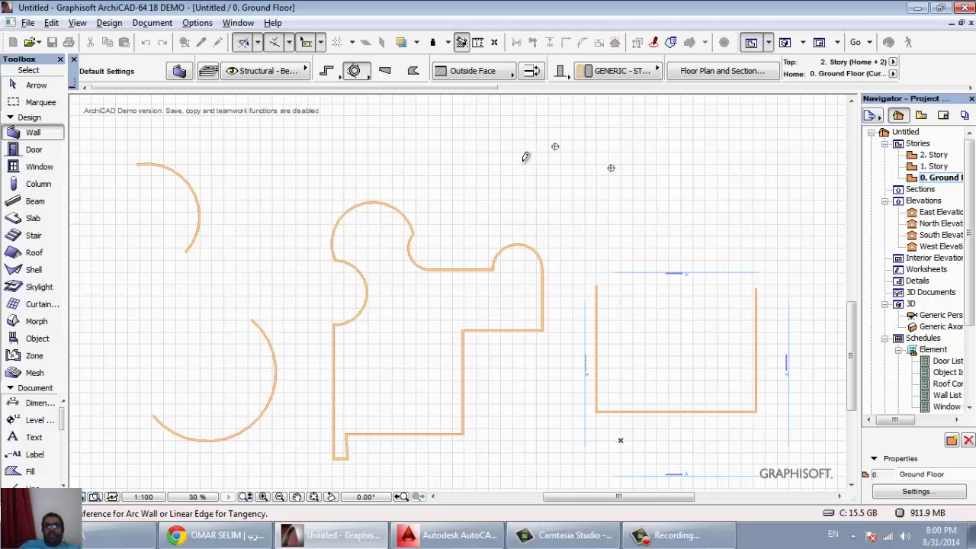
click(468, 160)
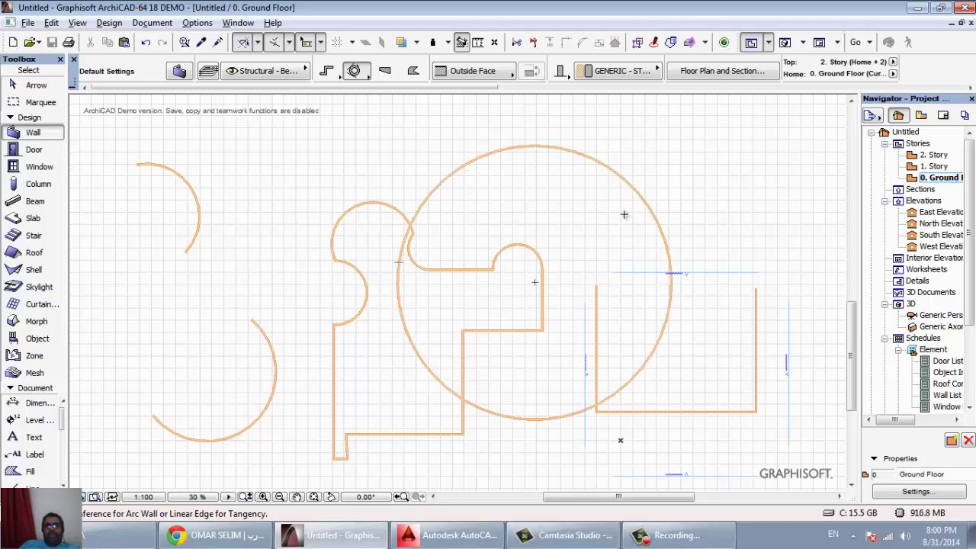
- Draw a small circular wall with the tangential method between the northwest arc wall and the wall chain
click(357, 78)
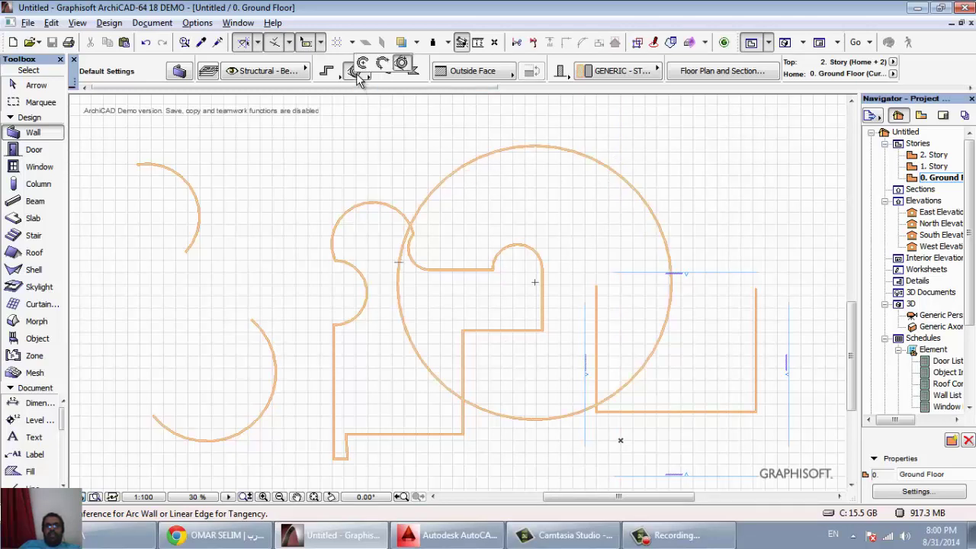
click(401, 64)
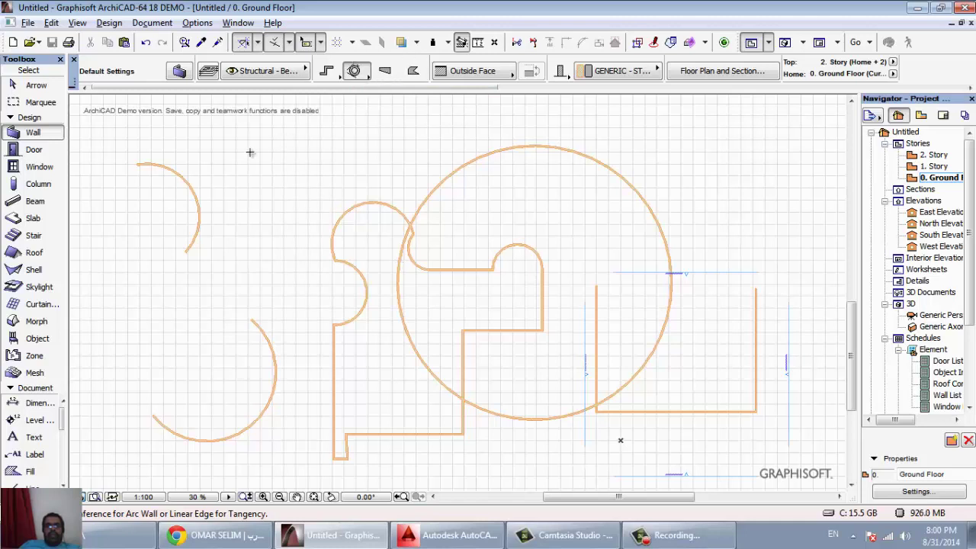
click(242, 160)
click(261, 221)
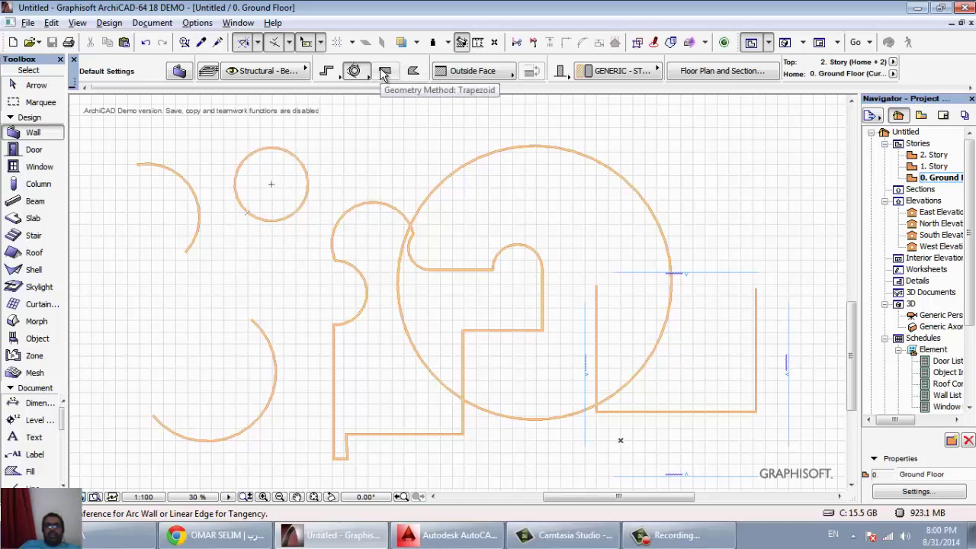
key(Escape)
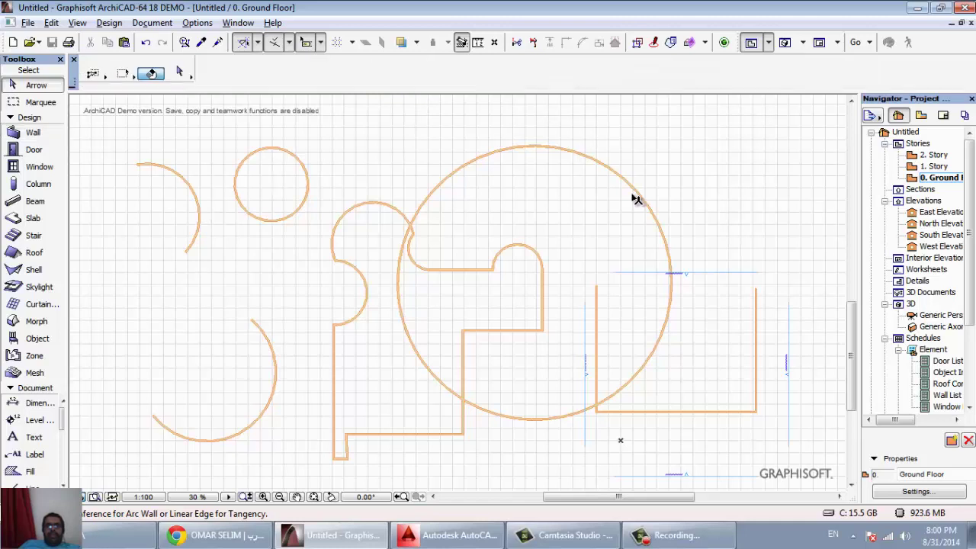
- Review the Wall tool's building materials, keeping ST-00 GENERIC - STRUCTURAL, and look through its remaining default settings
click(39, 135)
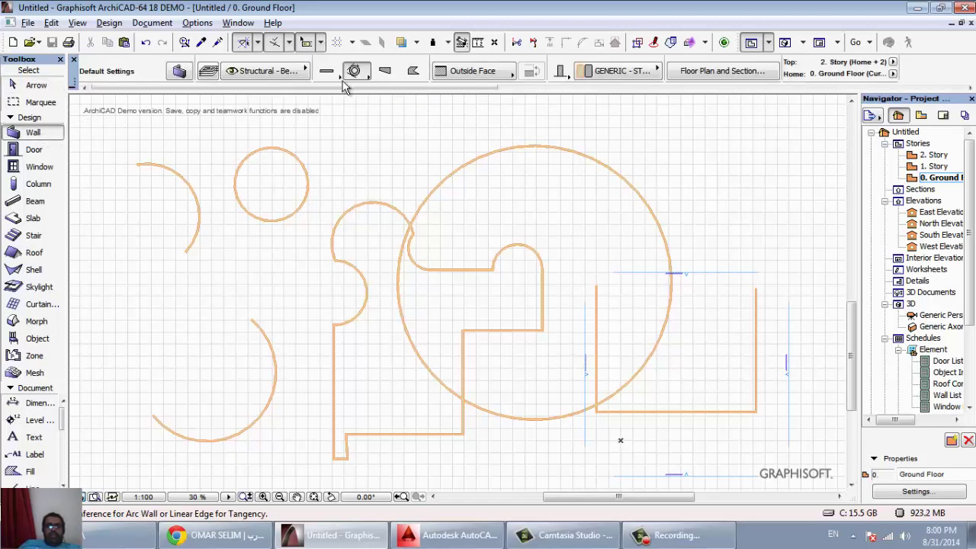
click(633, 72)
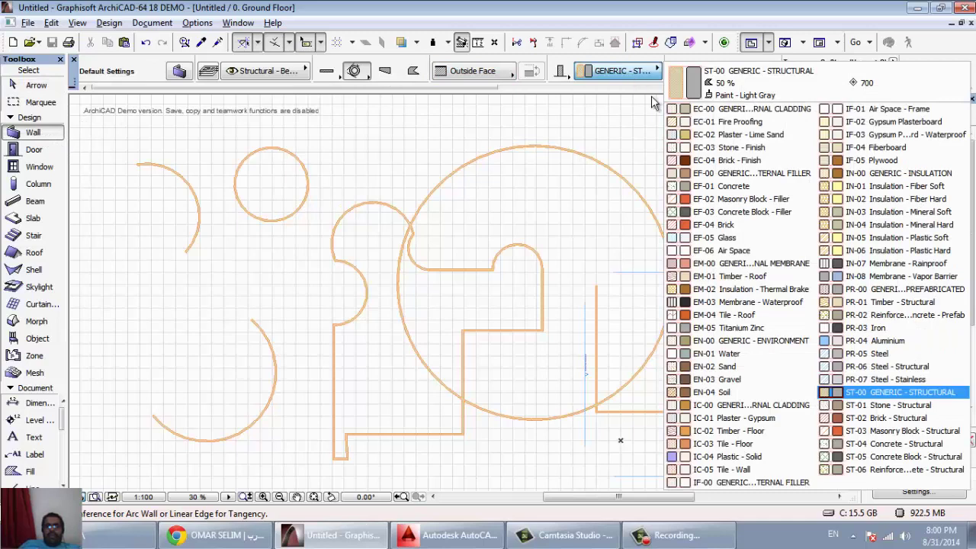
click(899, 391)
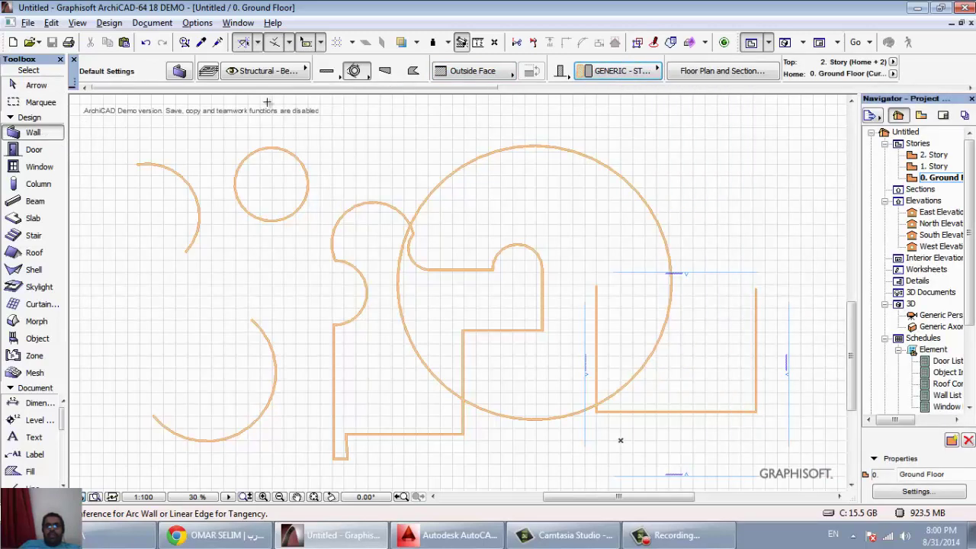
drag(300, 86, 546, 94)
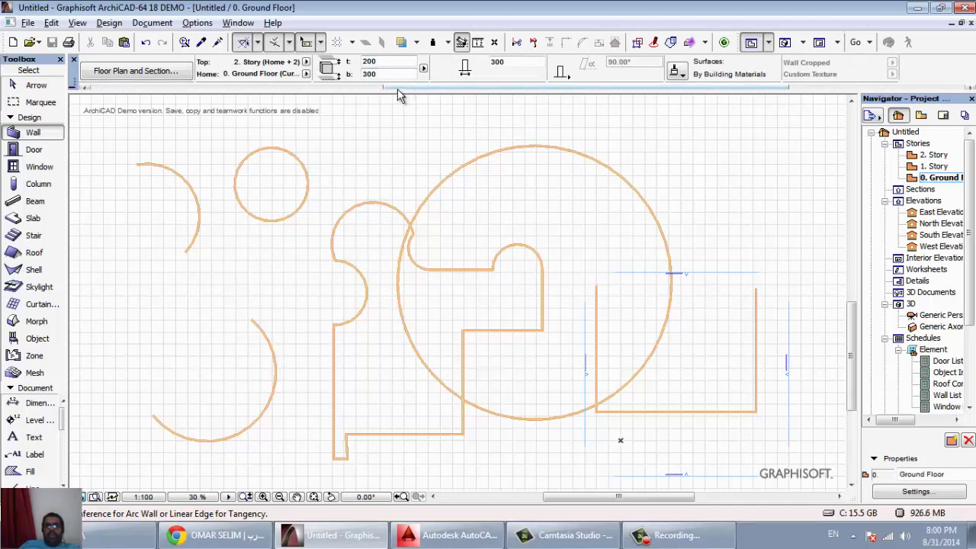
drag(397, 89, 90, 96)
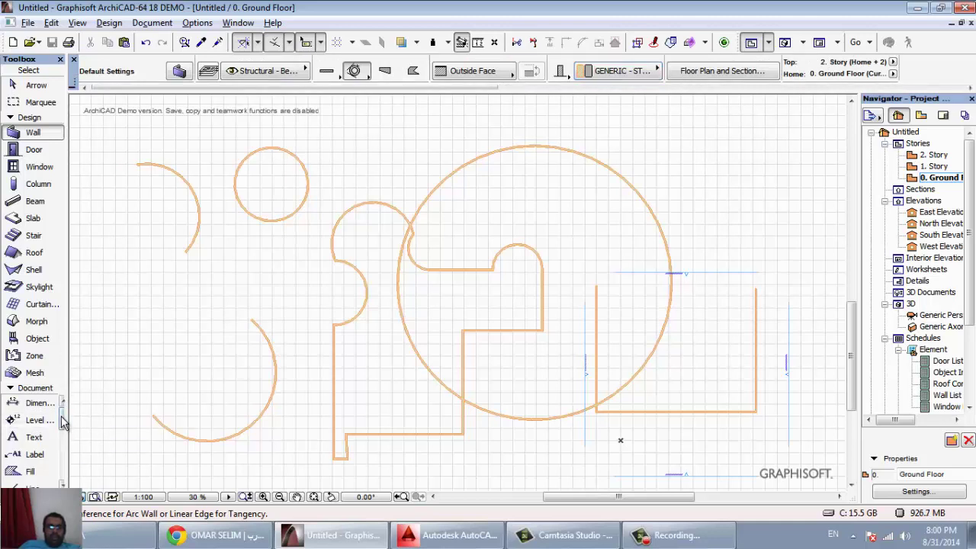
- Draw a horizontal section line with the Section tool across the lower part of the wall chain and U-shaped walls, looking north
drag(63, 425, 66, 451)
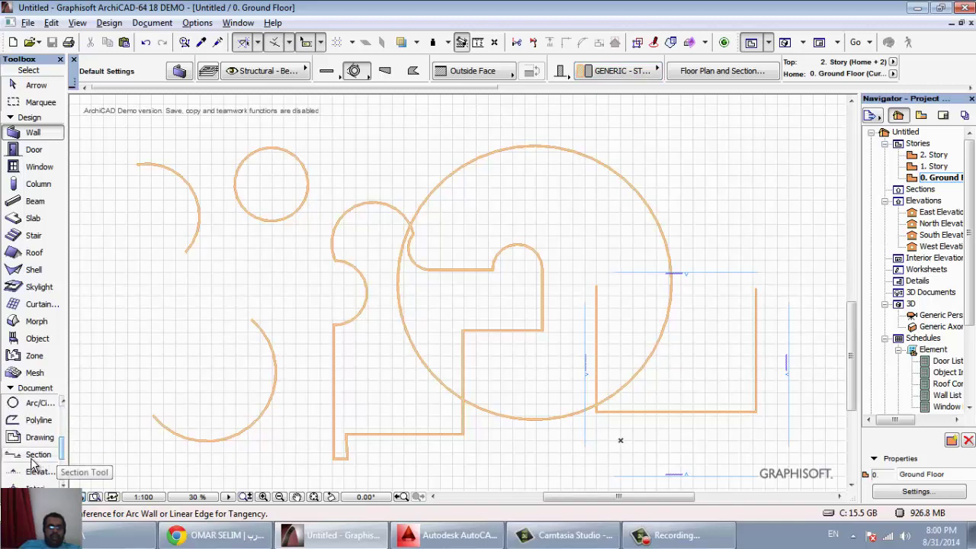
click(34, 454)
click(308, 409)
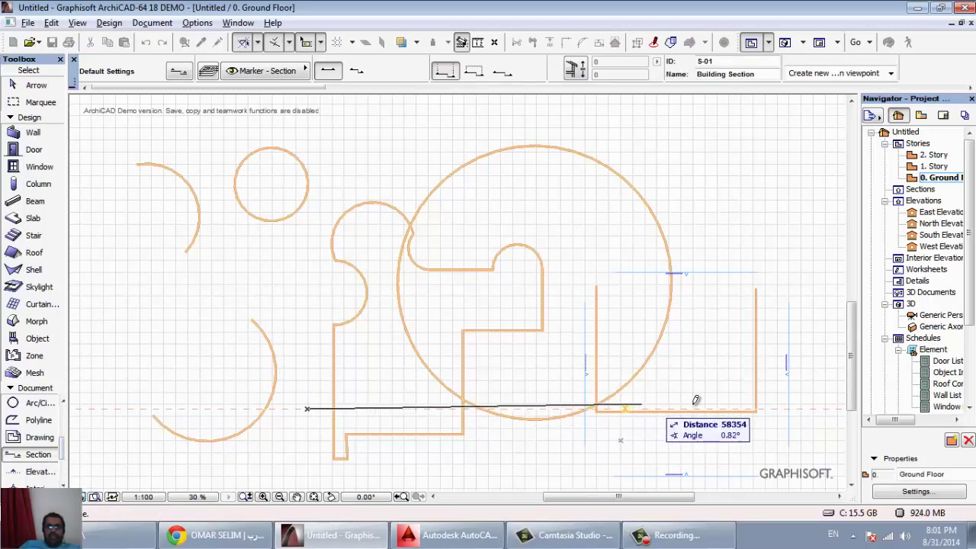
click(814, 410)
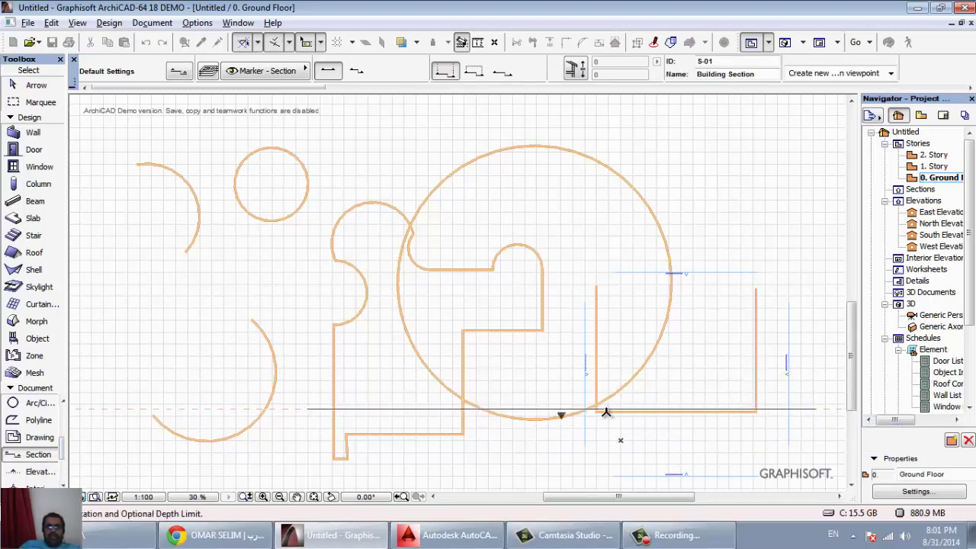
click(565, 321)
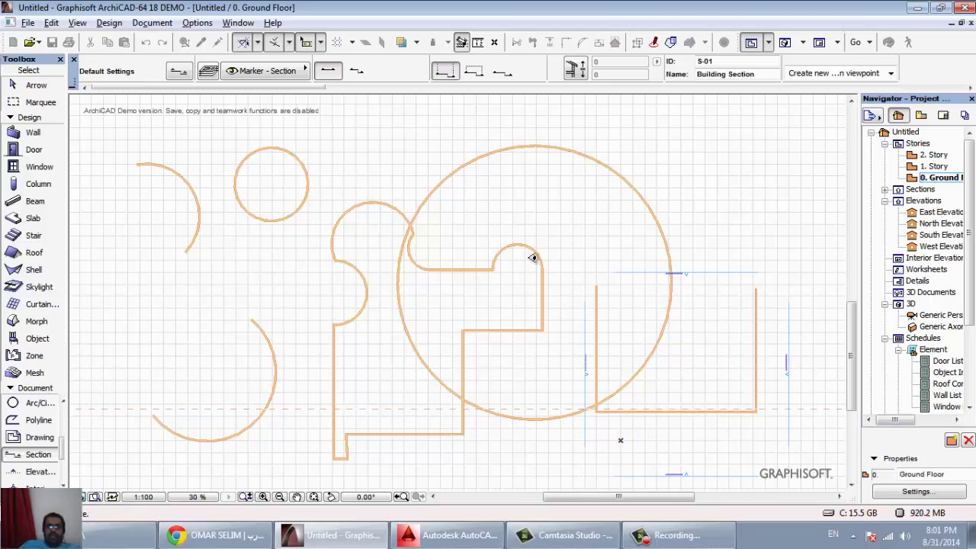
- Open the building section S-01 from its section line and examine the cut walls against the story levels
right_click(319, 408)
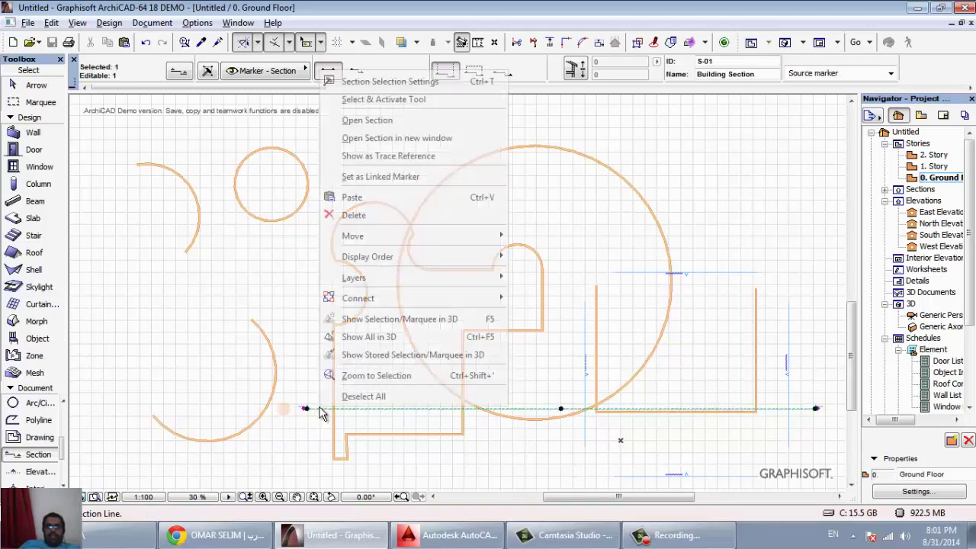
click(411, 114)
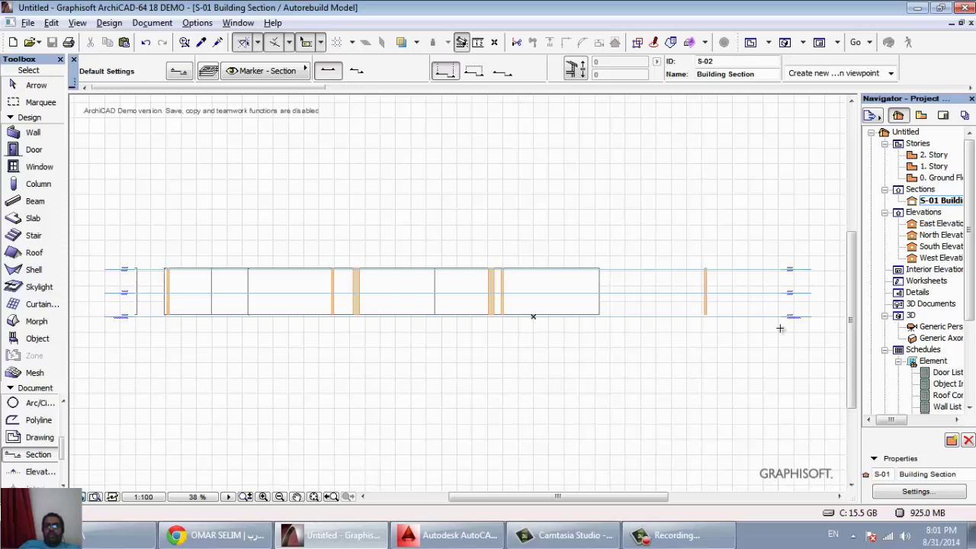
scroll(190, 364, up, 5)
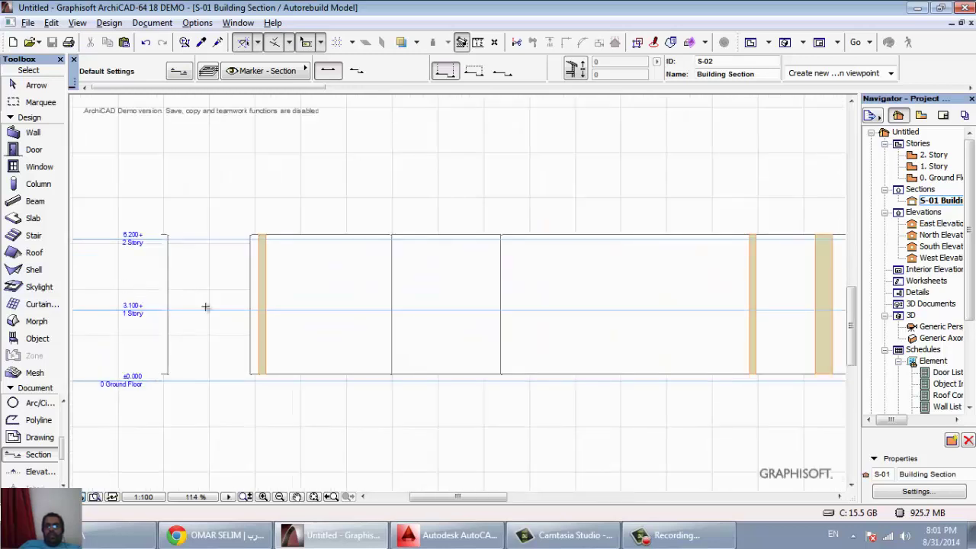
scroll(267, 399, up, 2)
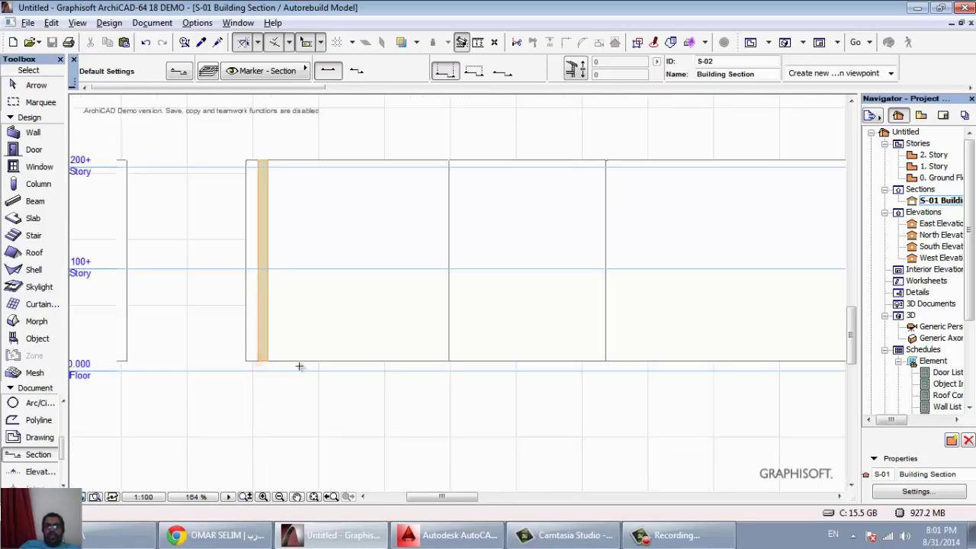
scroll(463, 443, down, 2)
scroll(251, 435, up, 2)
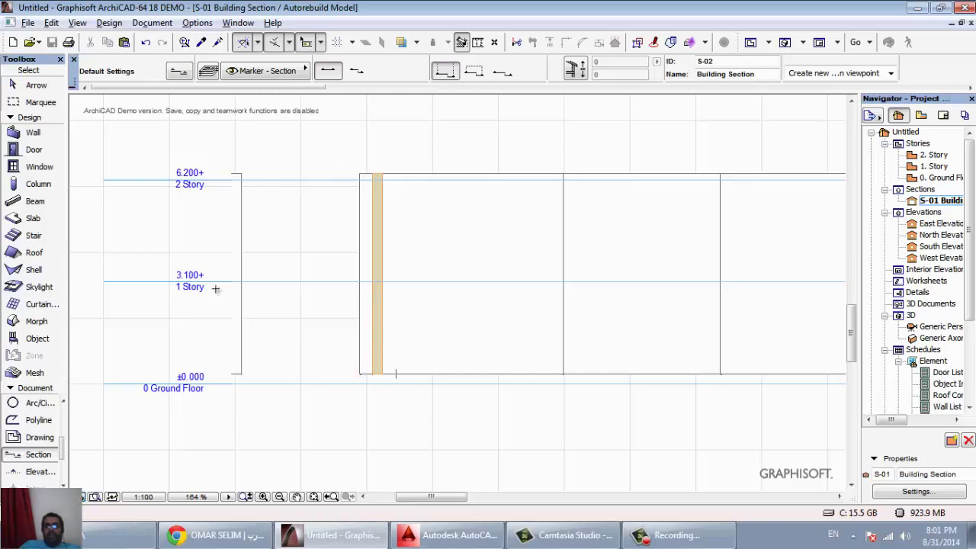
scroll(215, 288, down, 6)
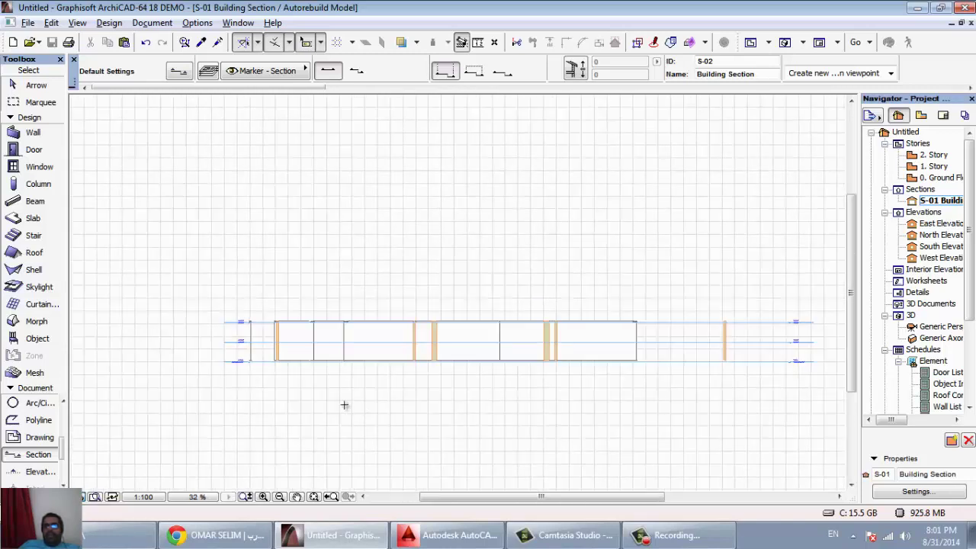
- Return to the Ground Floor plan and deselect the section line, leaving the Section tool
key(F2)
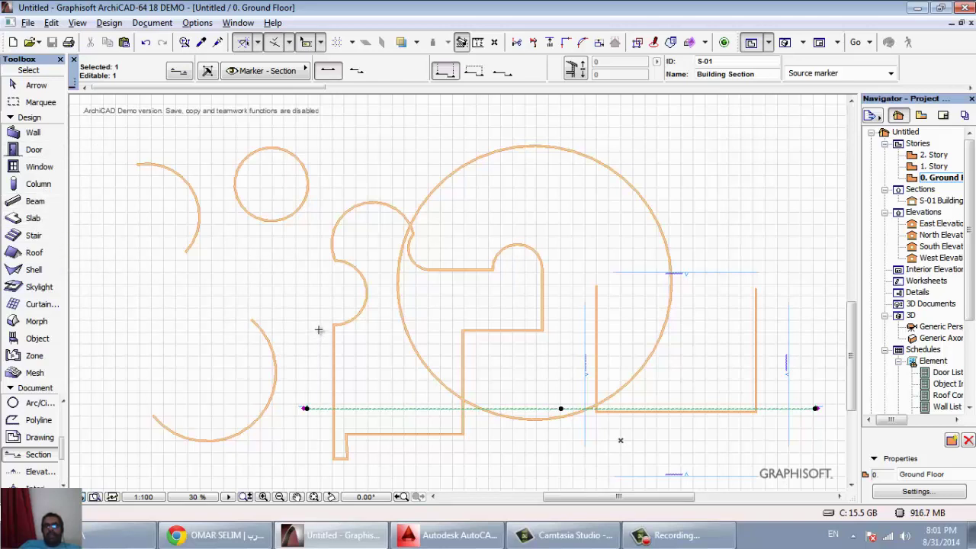
key(Escape)
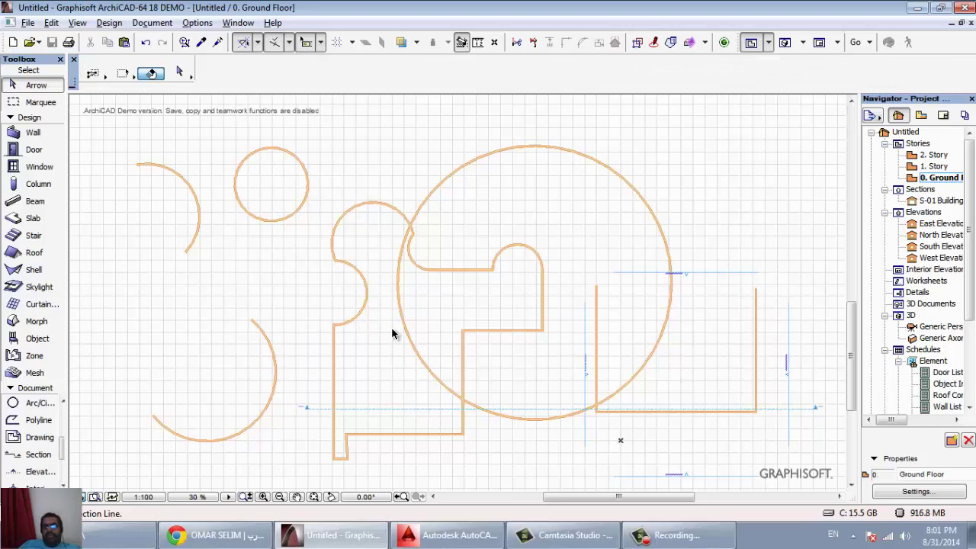